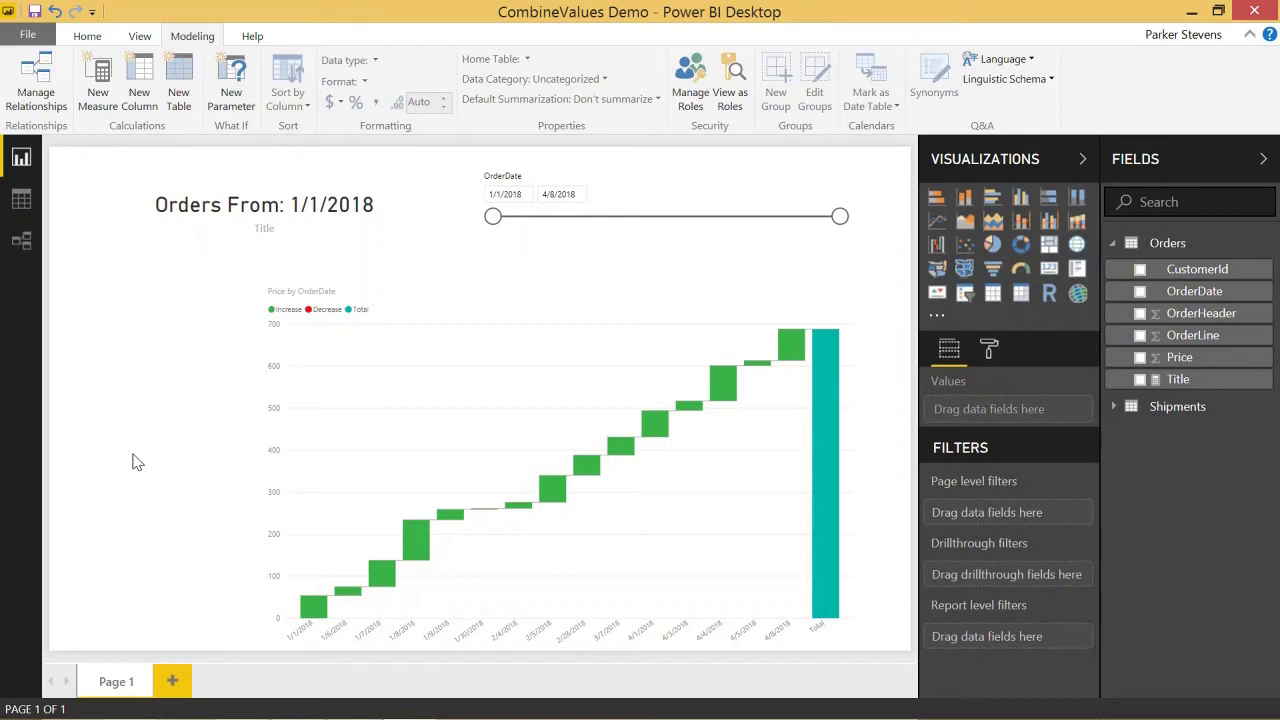
# - Show the Orders table's 16 rows: OrderHeader, OrderLine, OrderDate, CustomerId and Price
pyautogui.click(21, 199)
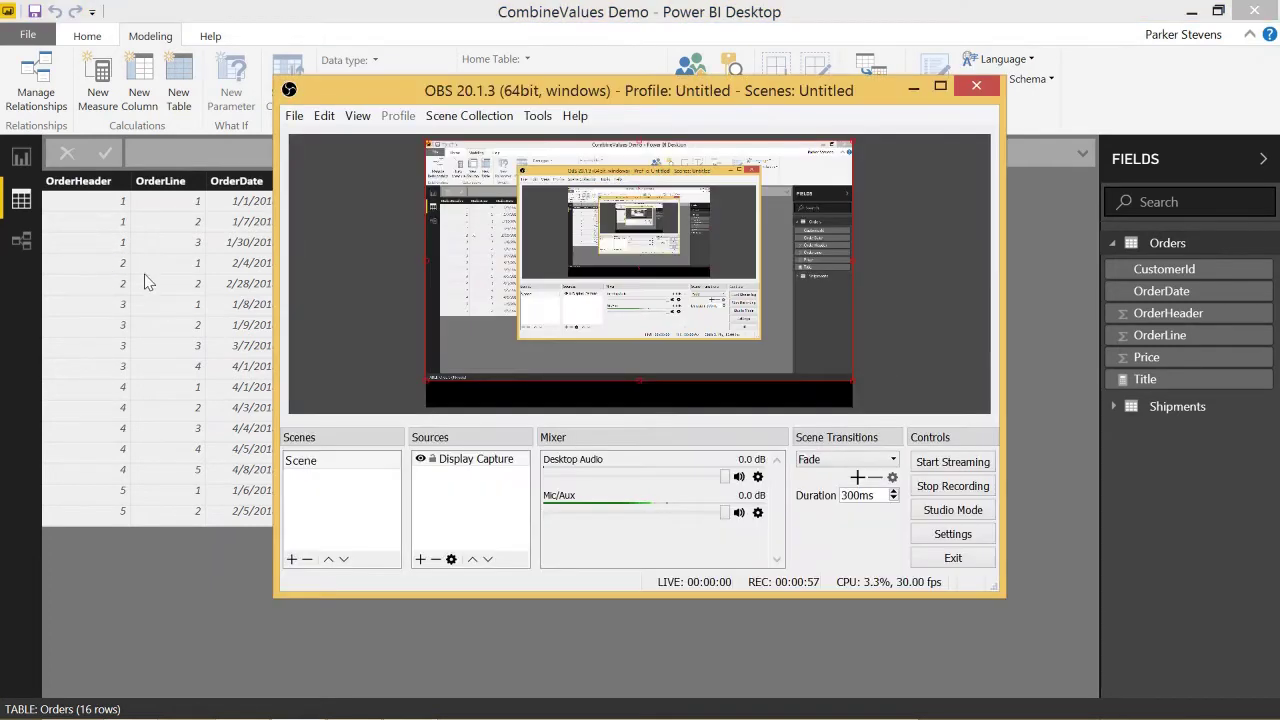
# - Switch to the Chrome window with the sample invoice template's header and line items
pyautogui.hotkey('alt', 'Tab')
pyautogui.hotkey('alt', 'Tab')
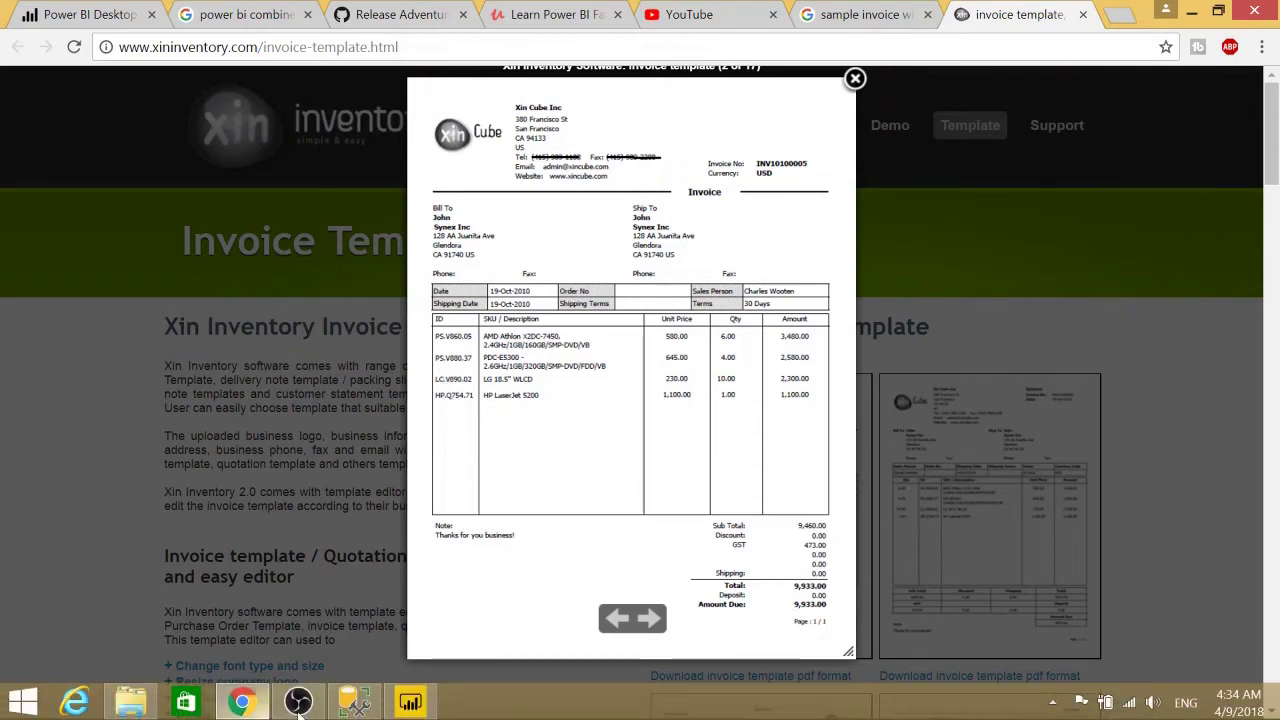
# - Bring Power BI Desktop back to the front with the Orders table data showing
pyautogui.click(397, 712)
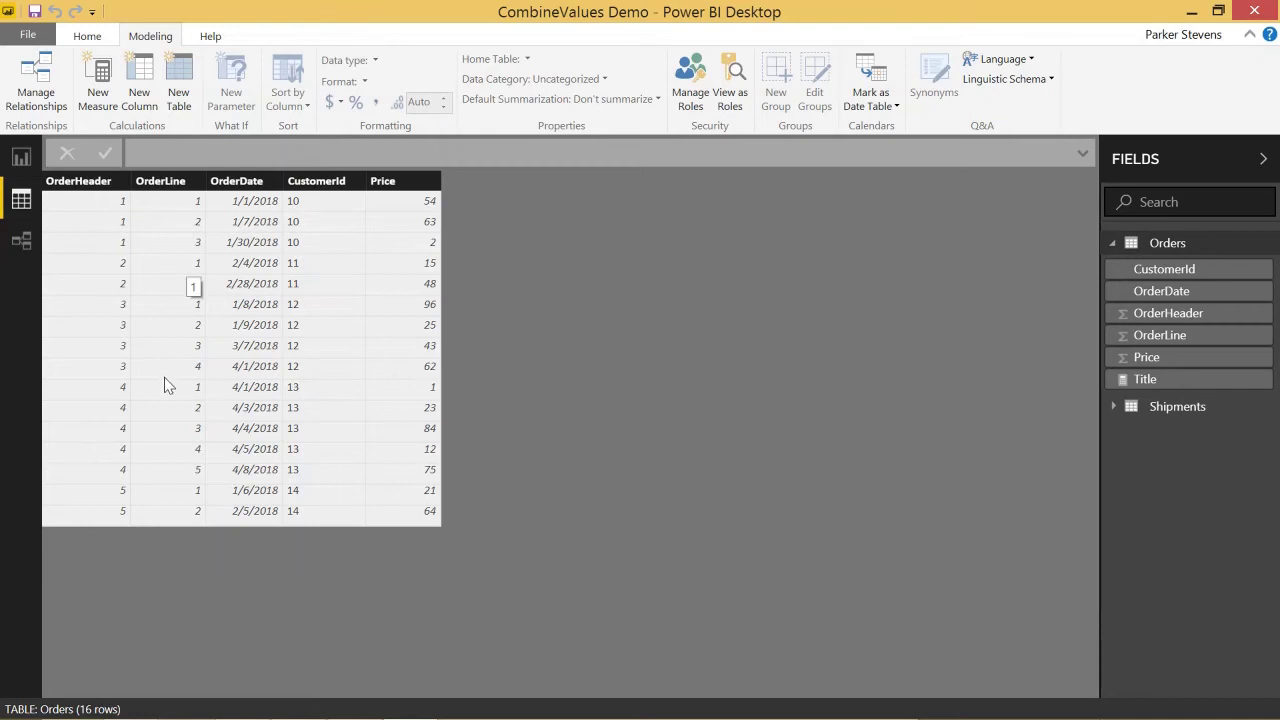
pyautogui.click(1188, 410)
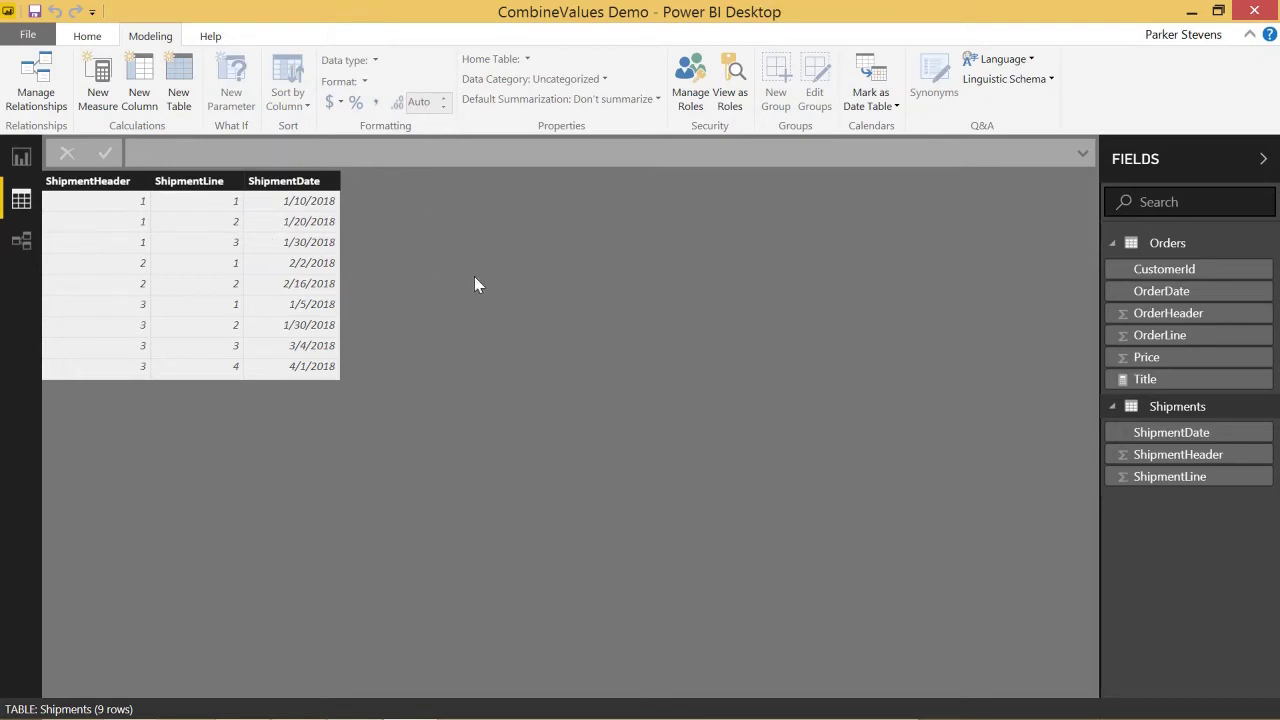
pyautogui.click(1176, 246)
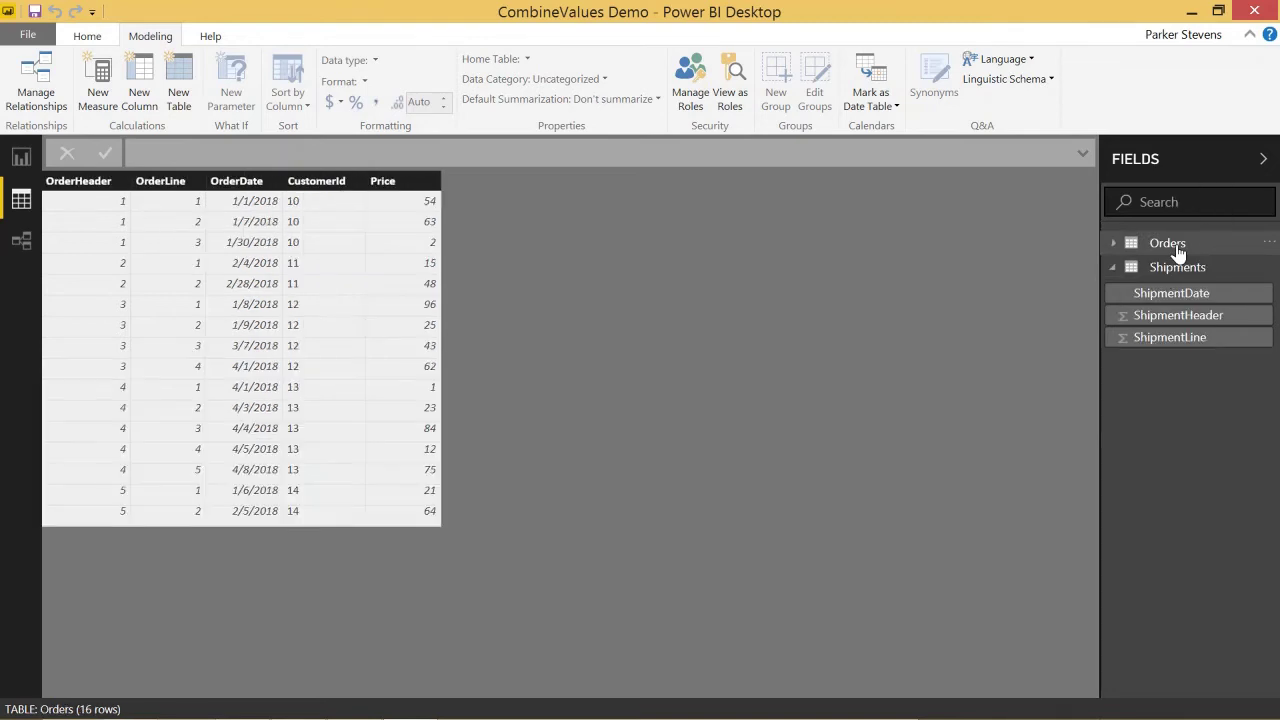
# - Add column HeaderAndLine = Orders[OrderHeader] & "-" & Orders[OrderLine] to Orders
pyautogui.click(139, 95)
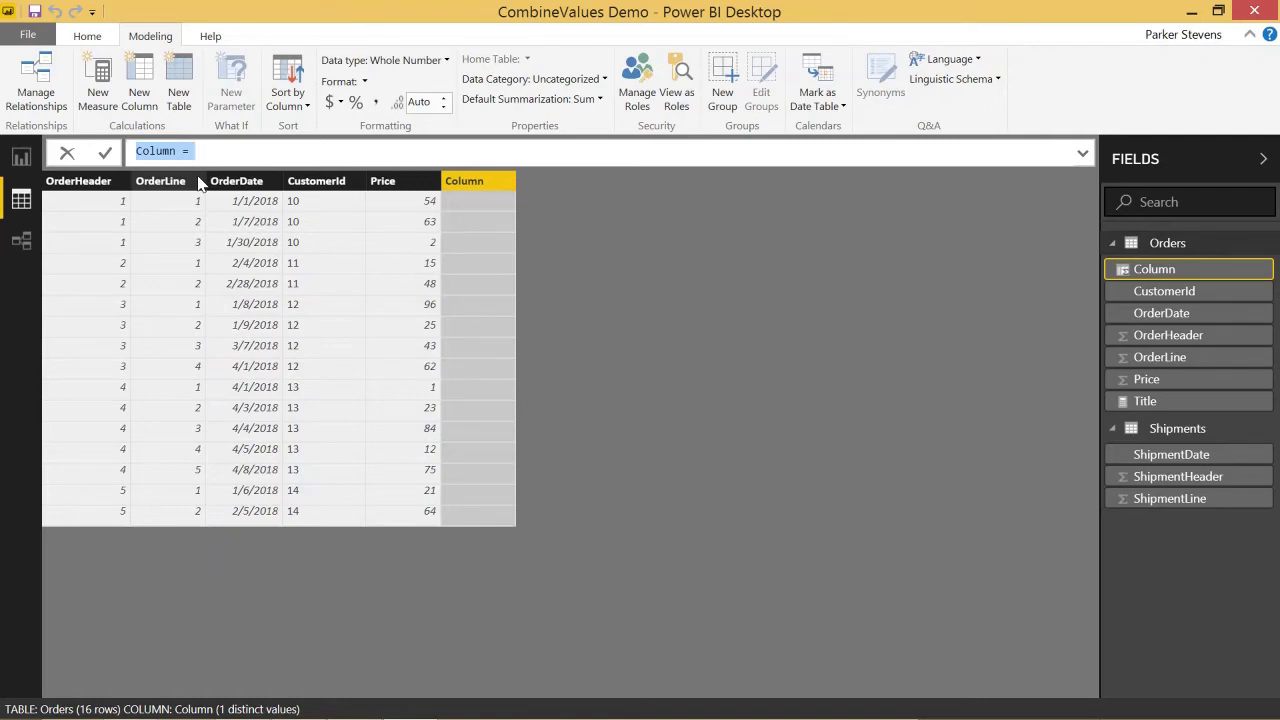
pyautogui.write('Hea')
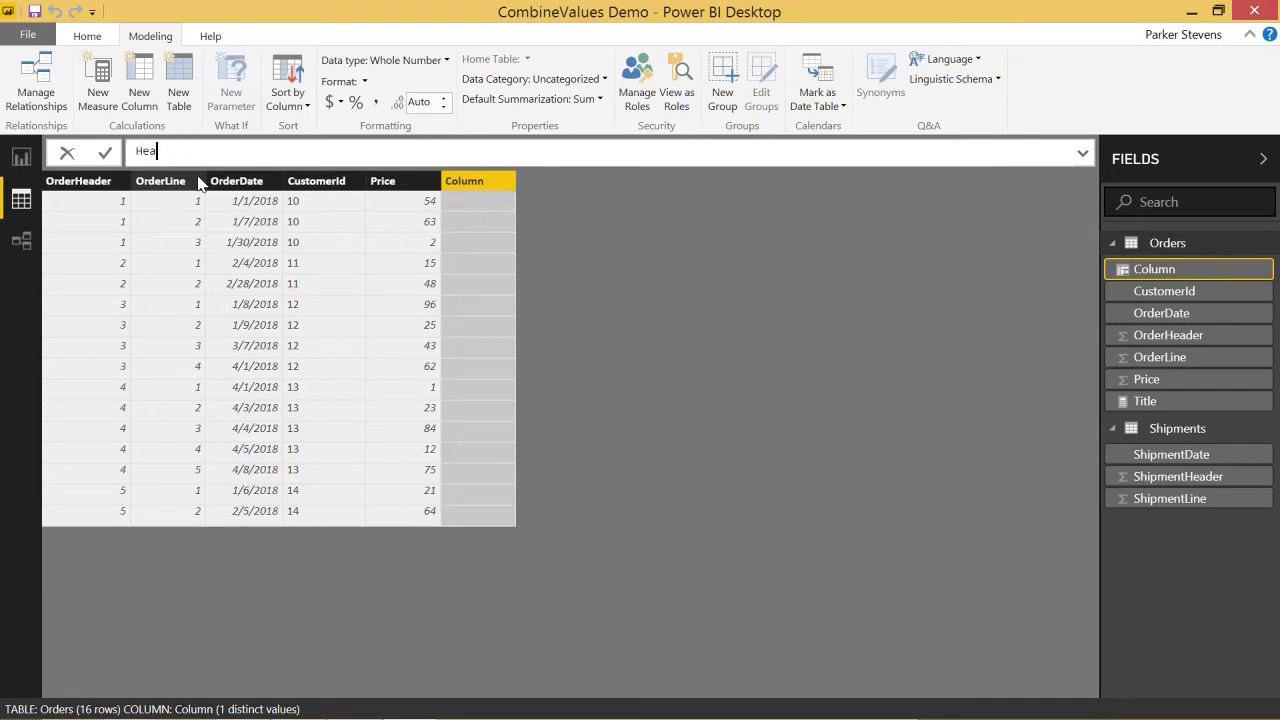
pyautogui.write('derAndLine = order')
pyautogui.press('Down')
pyautogui.press('Down')
pyautogui.press('Down')
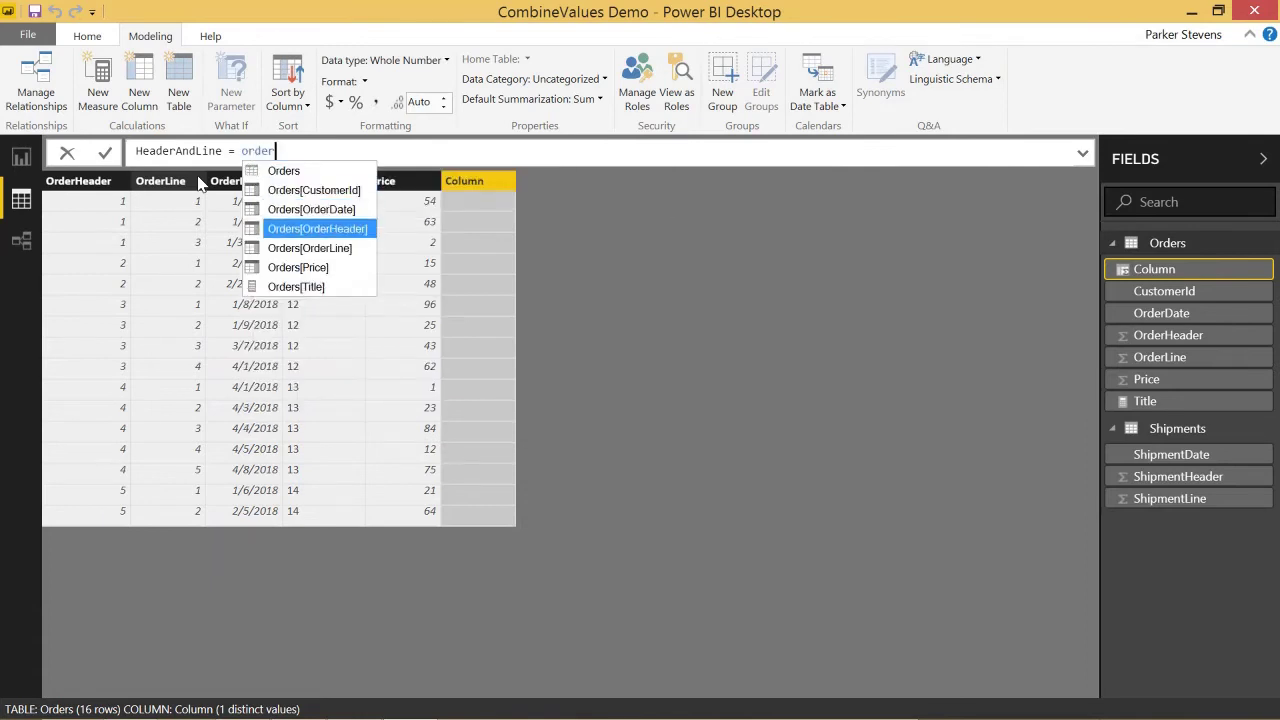
pyautogui.press('Tab')
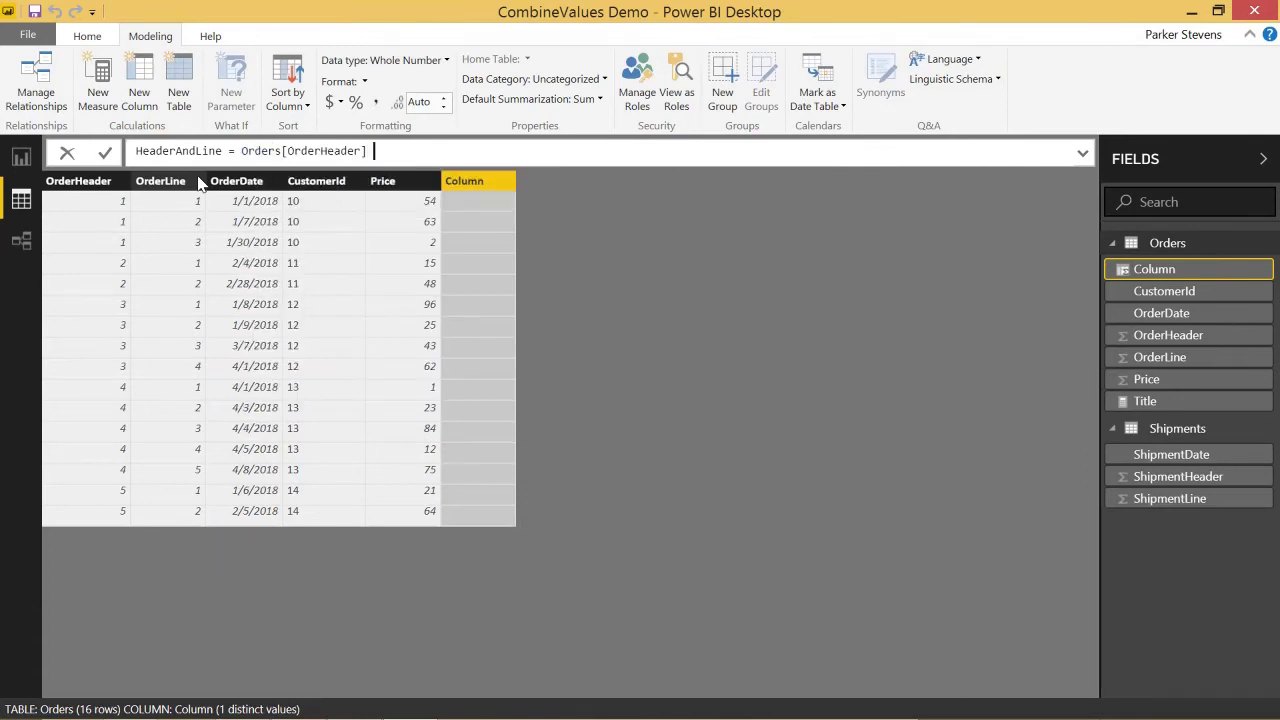
pyautogui.write('& "-" & orderli')
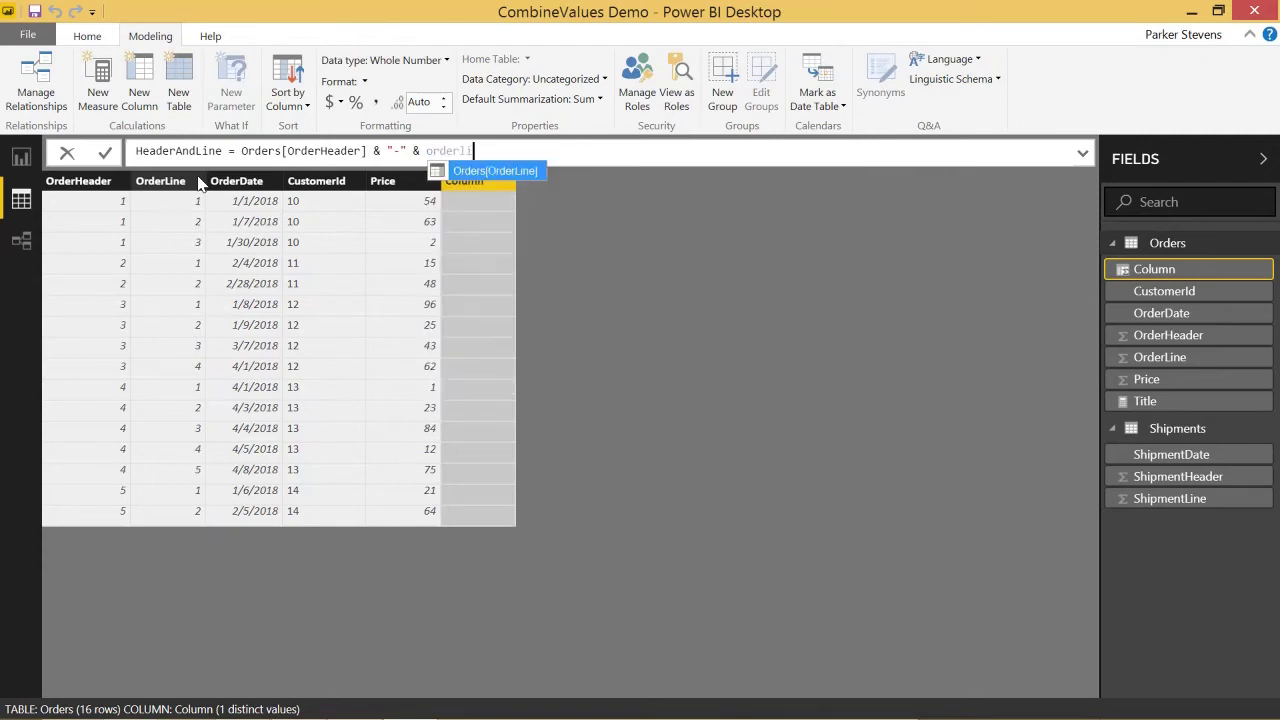
pyautogui.press('Tab')
pyautogui.press('Return')
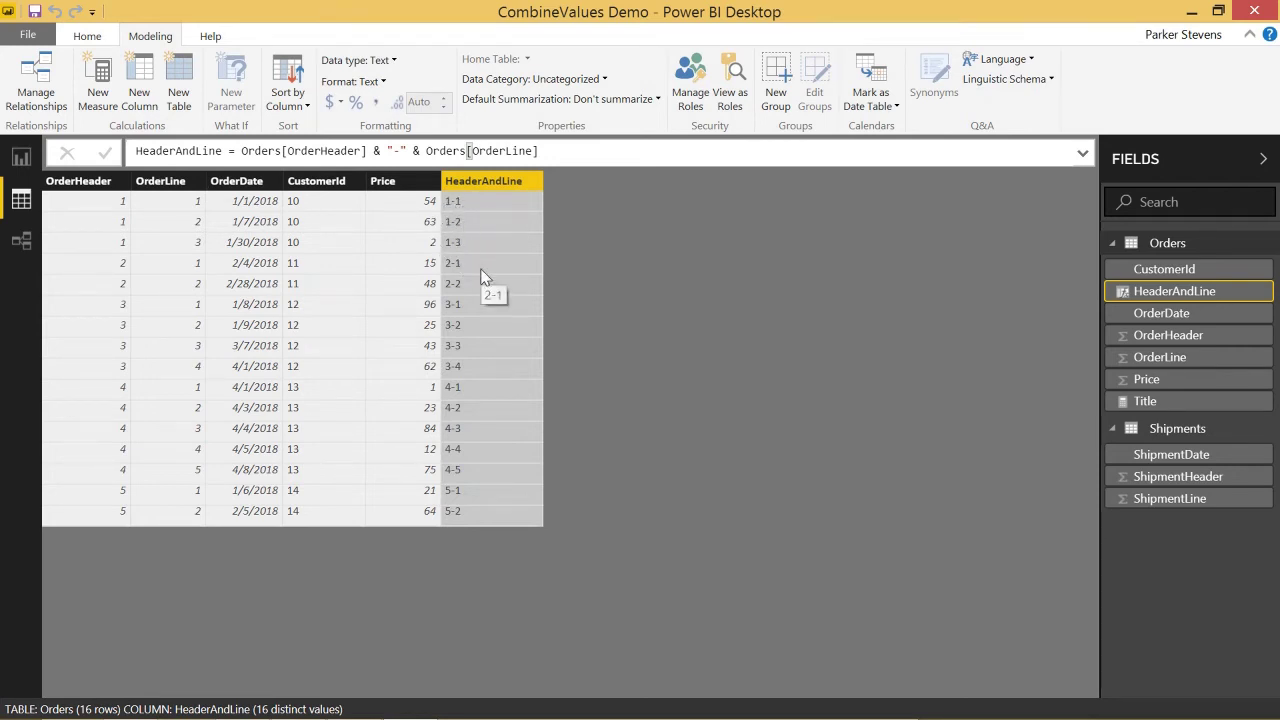
# - Select the HeaderAndLine formula text, then leave it unchanged
pyautogui.click(580, 150)
pyautogui.hotkey('ctrl', 'a')
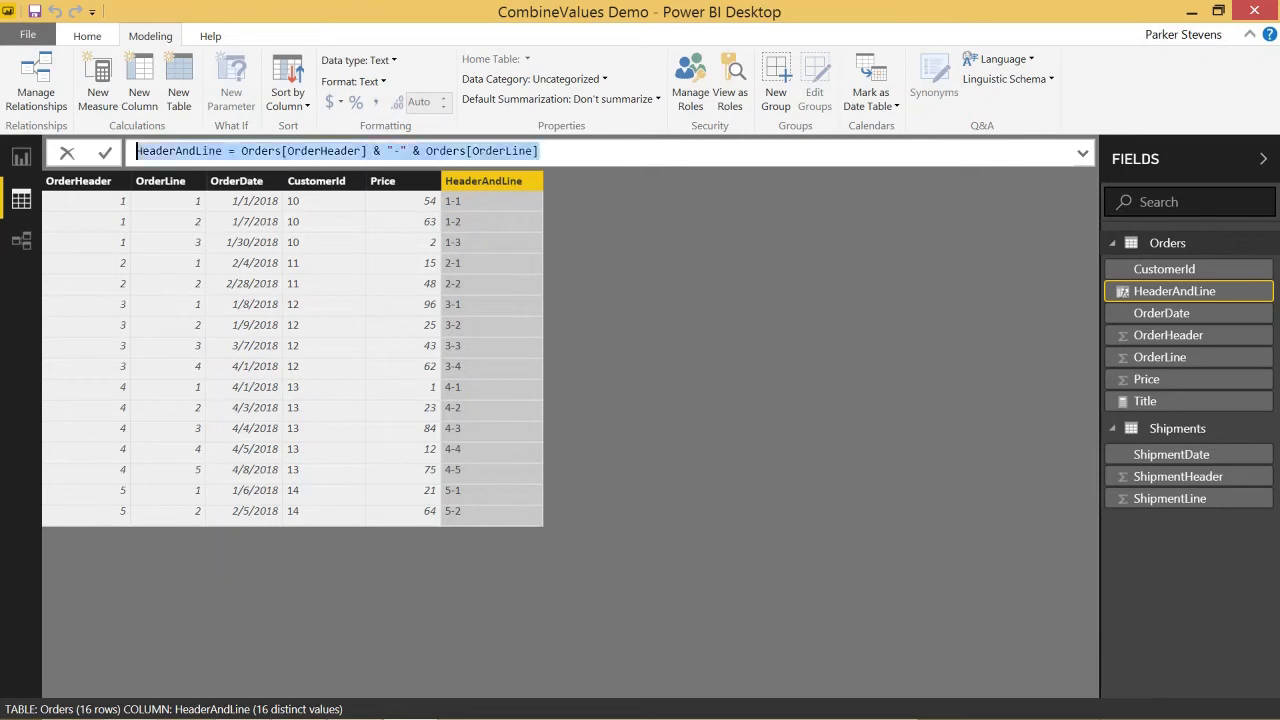
pyautogui.click(241, 150)
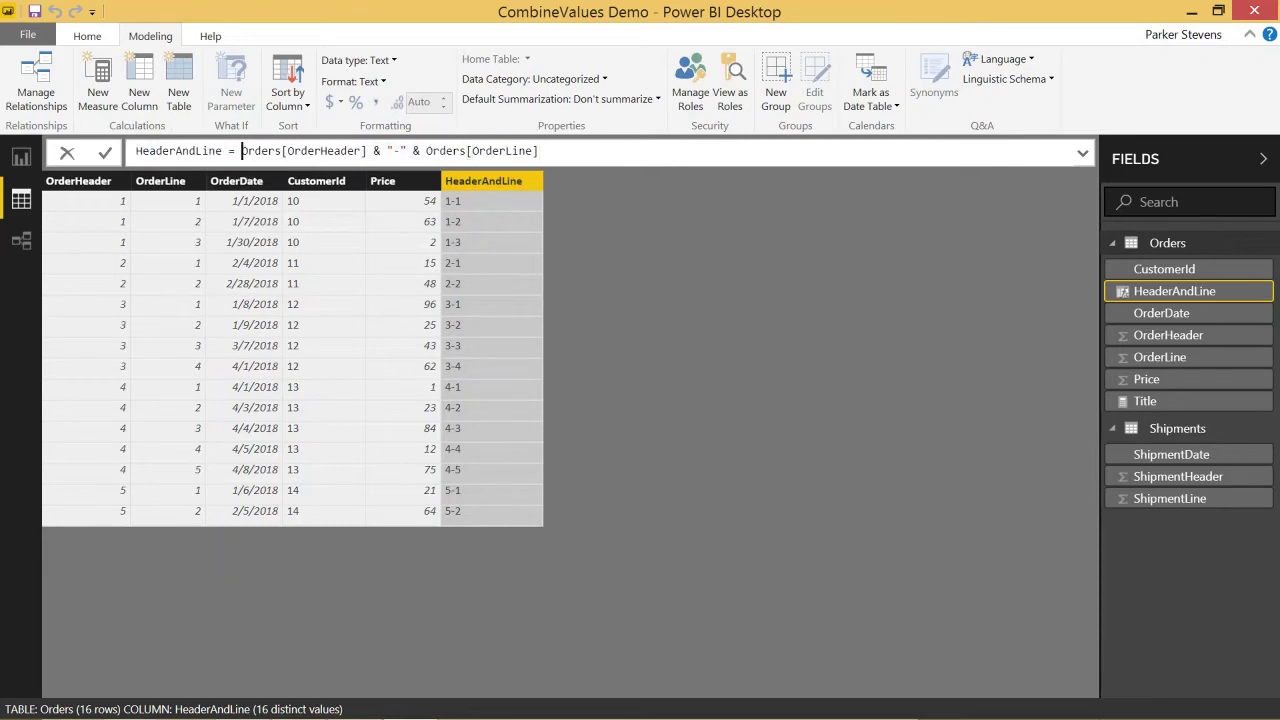
pyautogui.click(507, 190)
# - Delete the existing HeaderAndLine column from Orders
pyautogui.rightClick(492, 180)
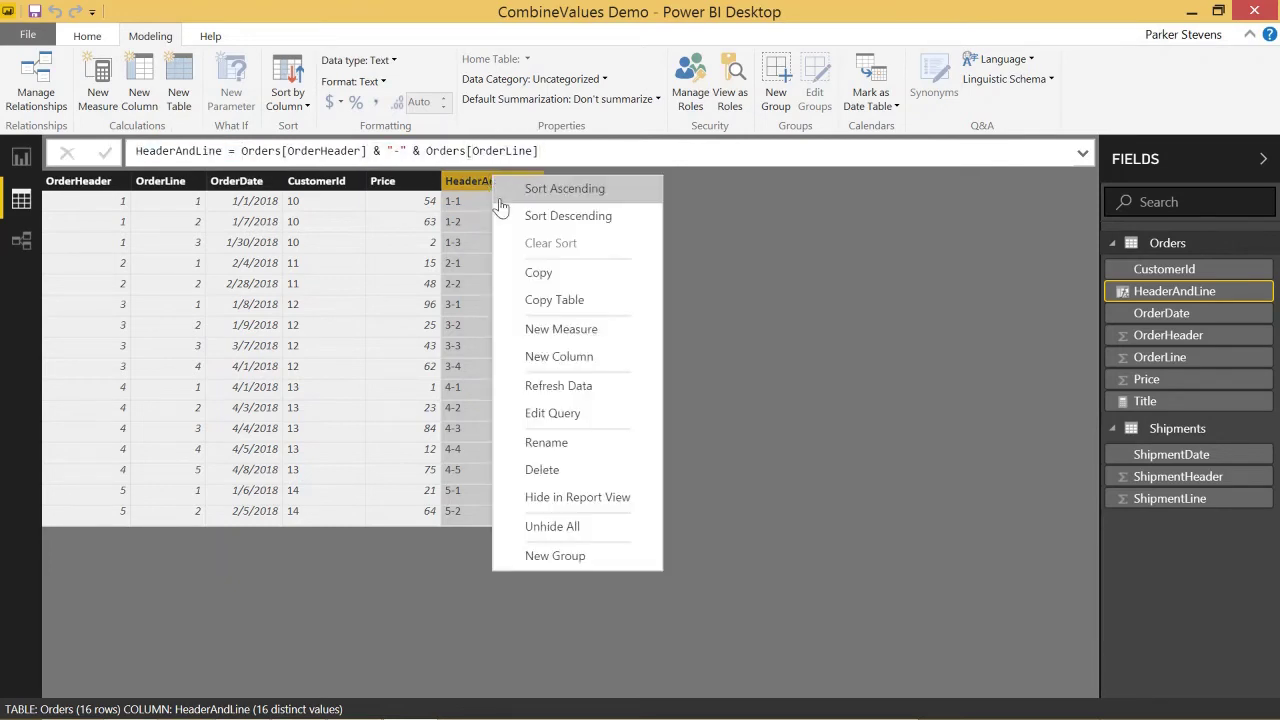
pyautogui.click(586, 470)
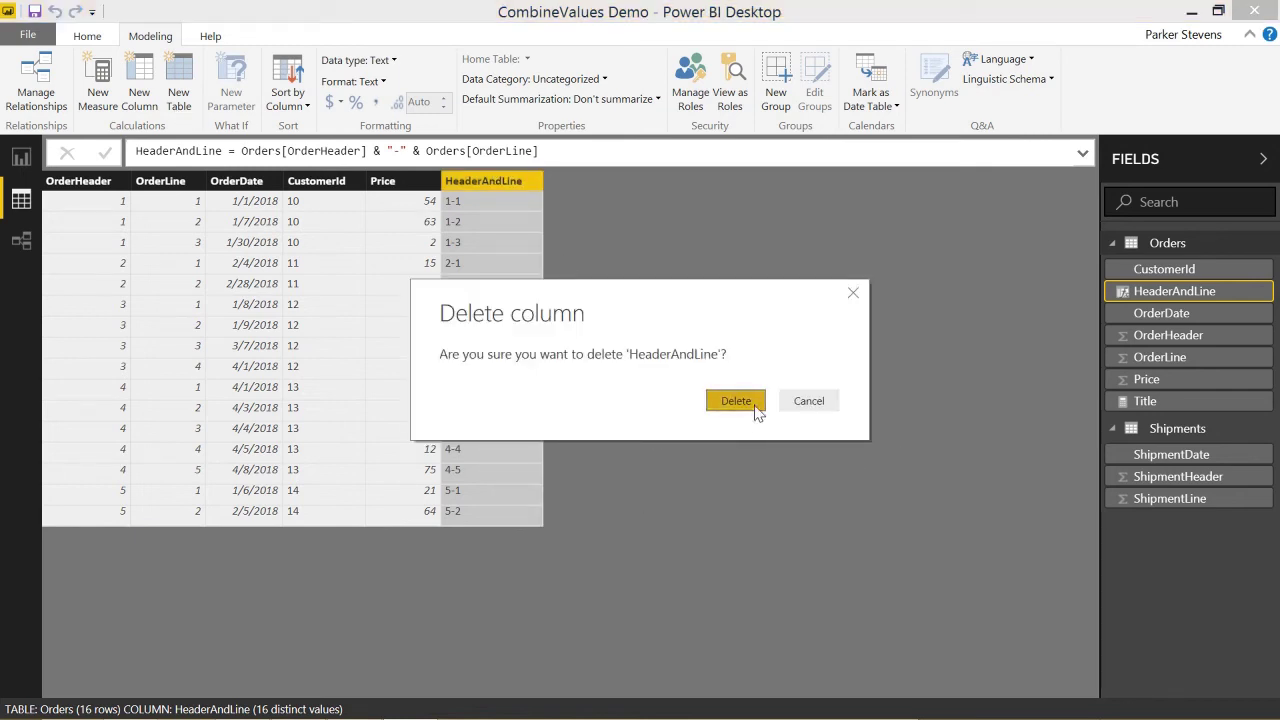
pyautogui.click(742, 402)
# - Start a new HeaderAndLine column with CONCATENATE(Orders[OrderHeader], "-")
pyautogui.click(139, 92)
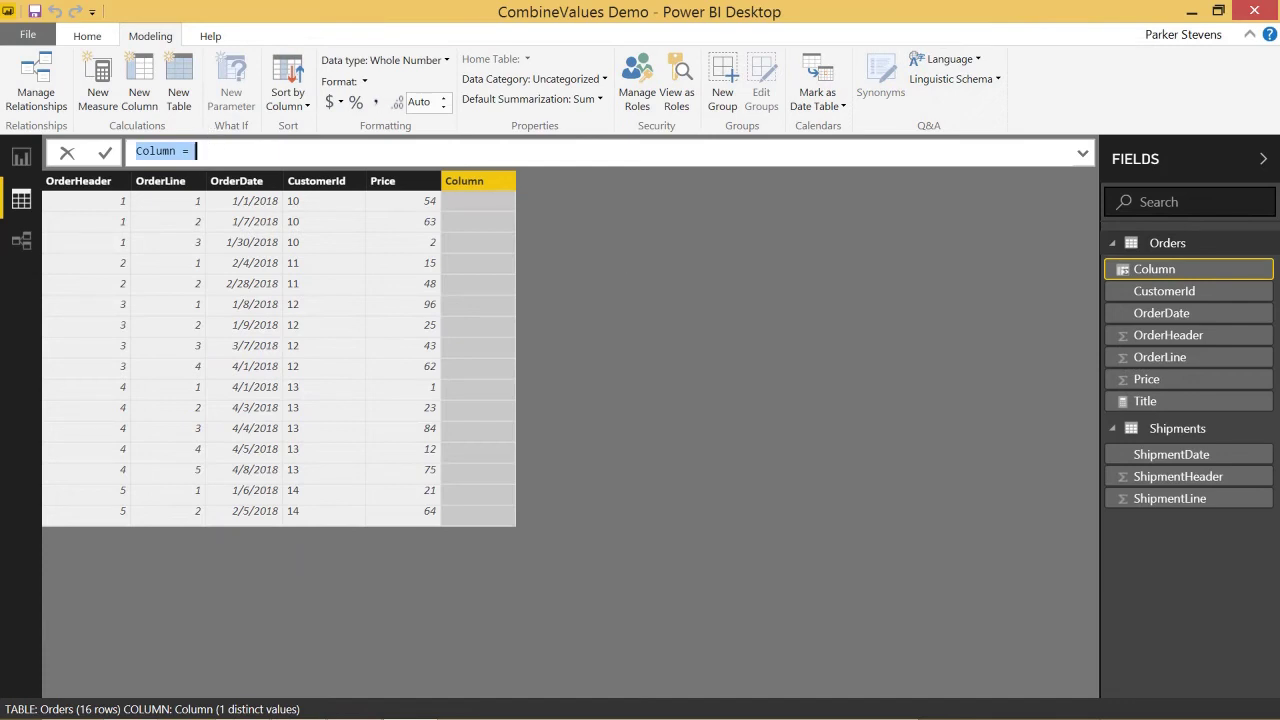
pyautogui.write('Hea')
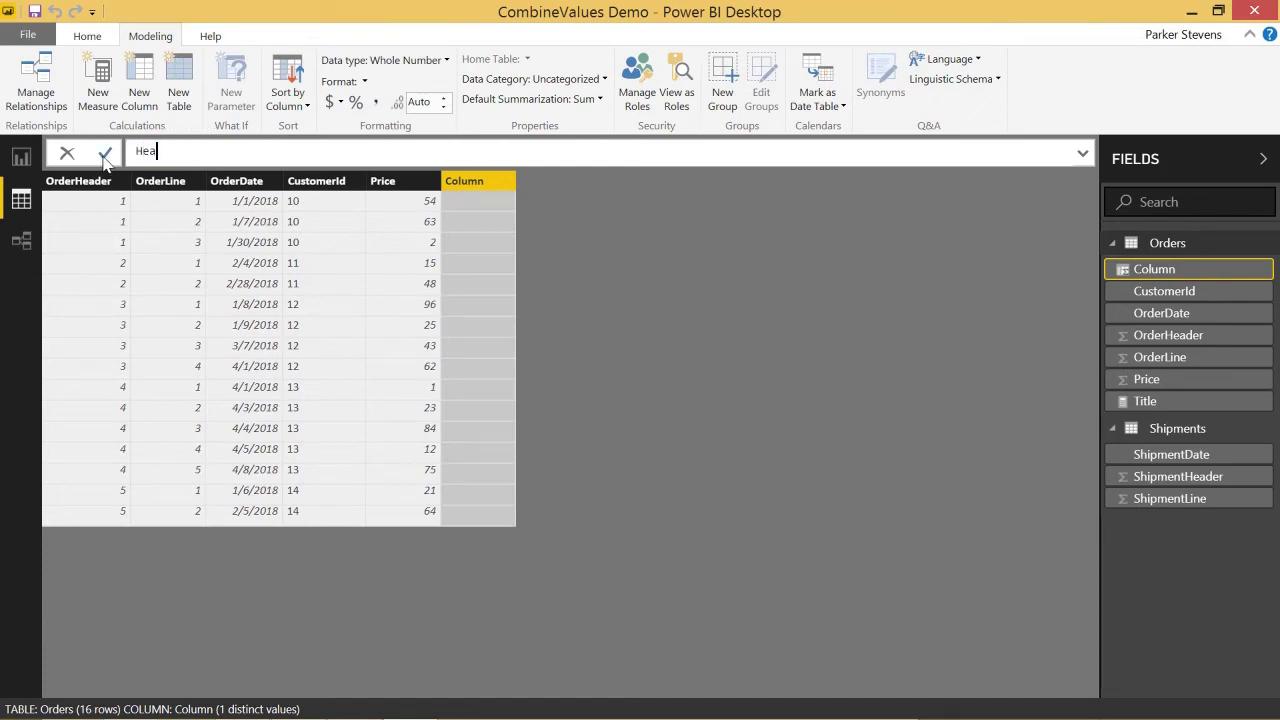
pyautogui.write('derAndLine = CON')
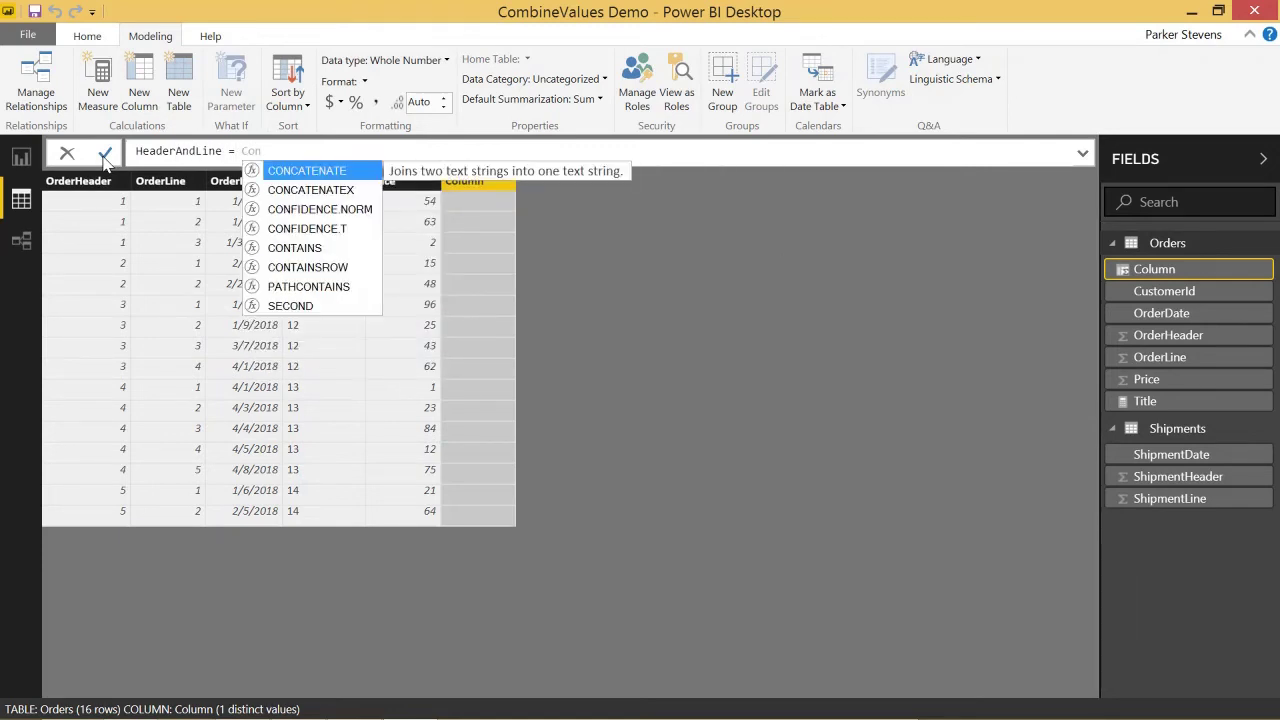
pyautogui.press('Tab')
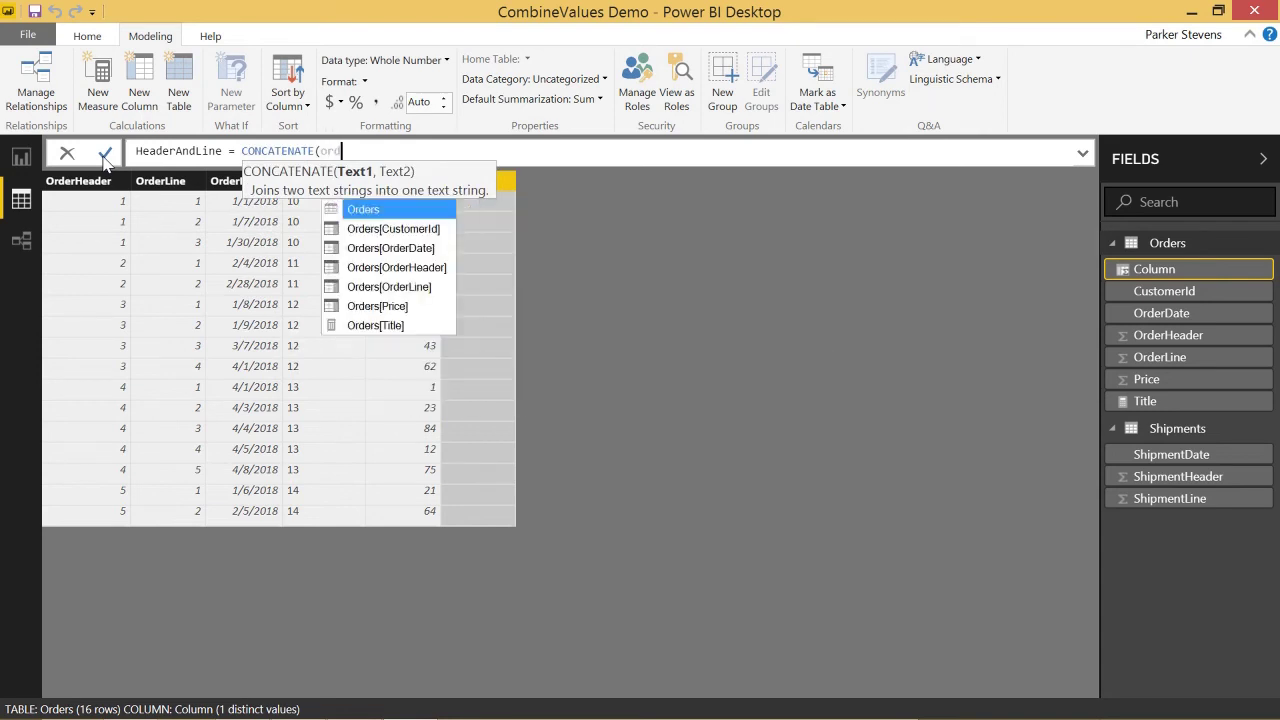
pyautogui.write('Orders')
pyautogui.press('Down')
pyautogui.press('Down')
pyautogui.press('Down')
pyautogui.press('Tab')
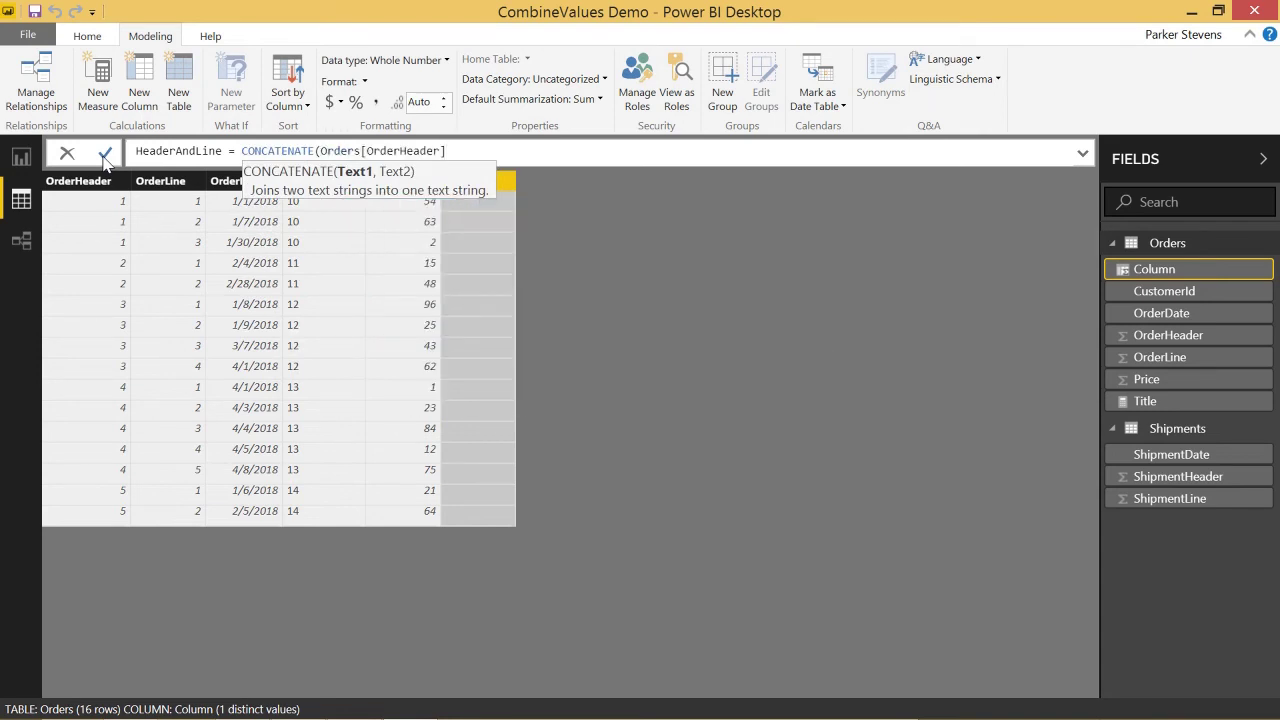
pyautogui.write(', "-")')
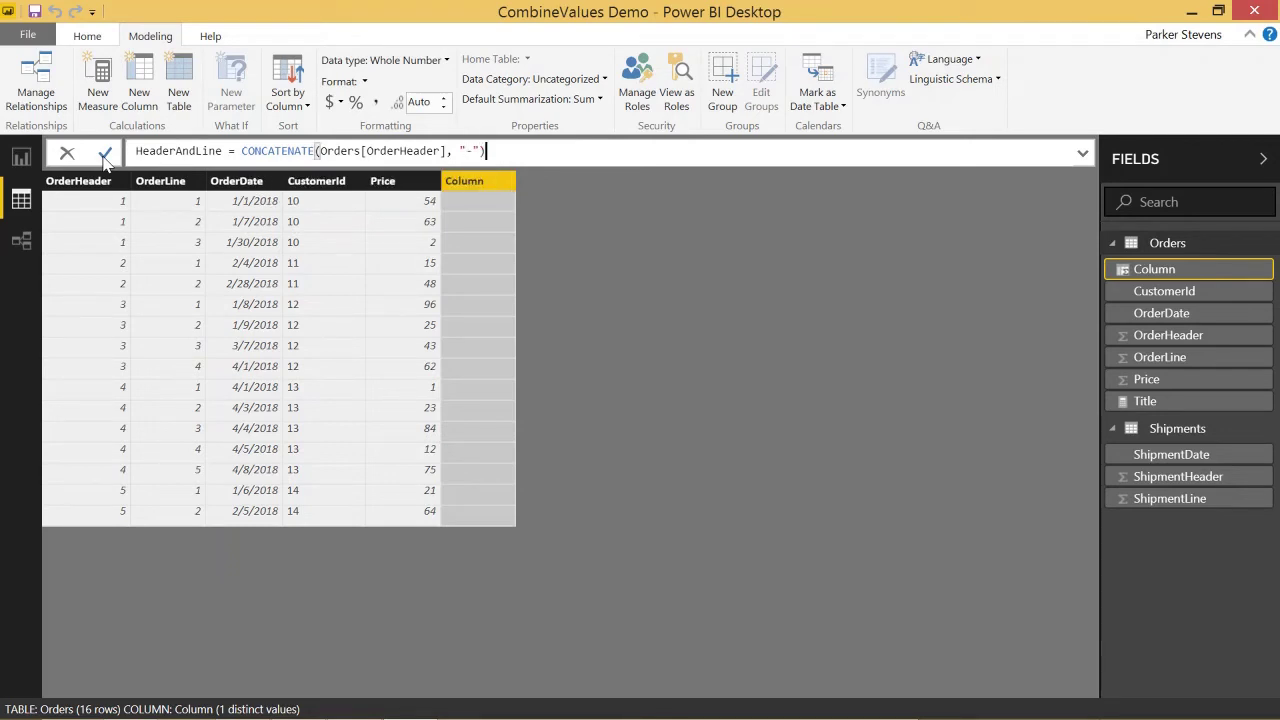
# - Wrap it in an outer CONCATENATE adding Orders[OrderLine], commit, and select part of the formula
pyautogui.click(242, 151)
pyautogui.write('CONCATENATE(')
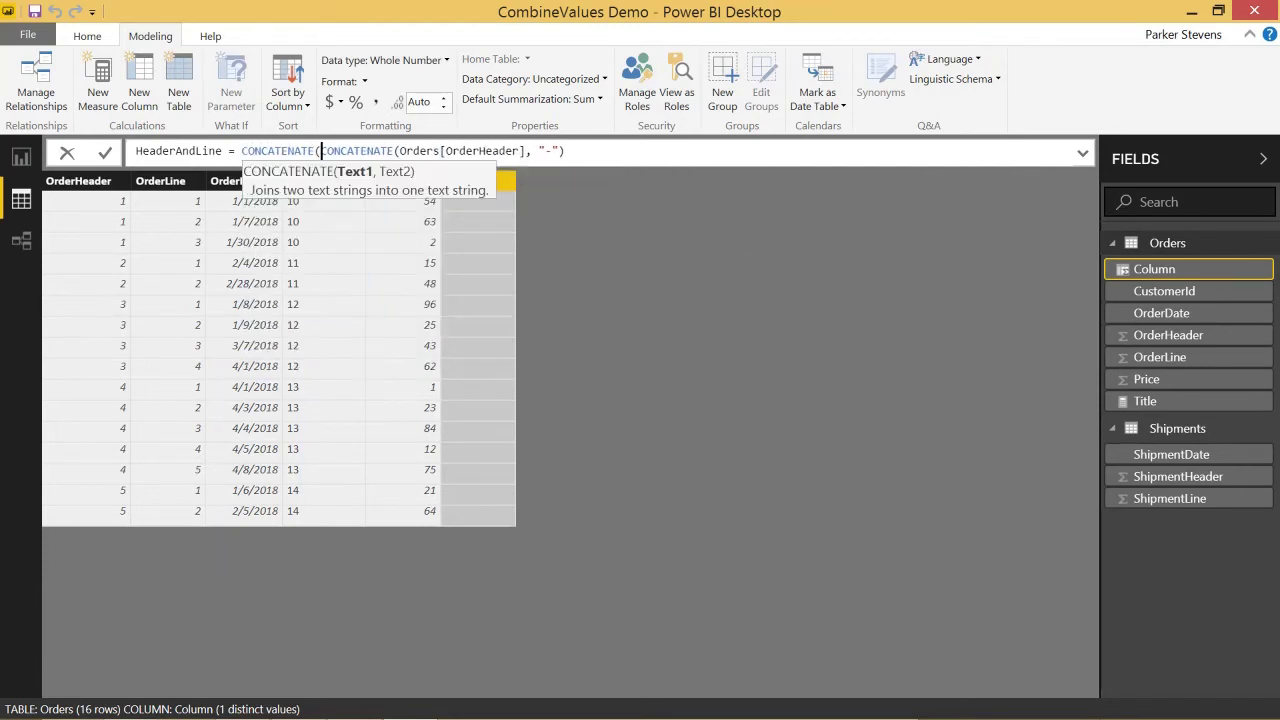
pyautogui.click(561, 151)
pyautogui.press('End')
pyautogui.write(',')
pyautogui.write('orde')
pyautogui.press('Down')
pyautogui.press('Down')
pyautogui.press('Down')
pyautogui.press('Down')
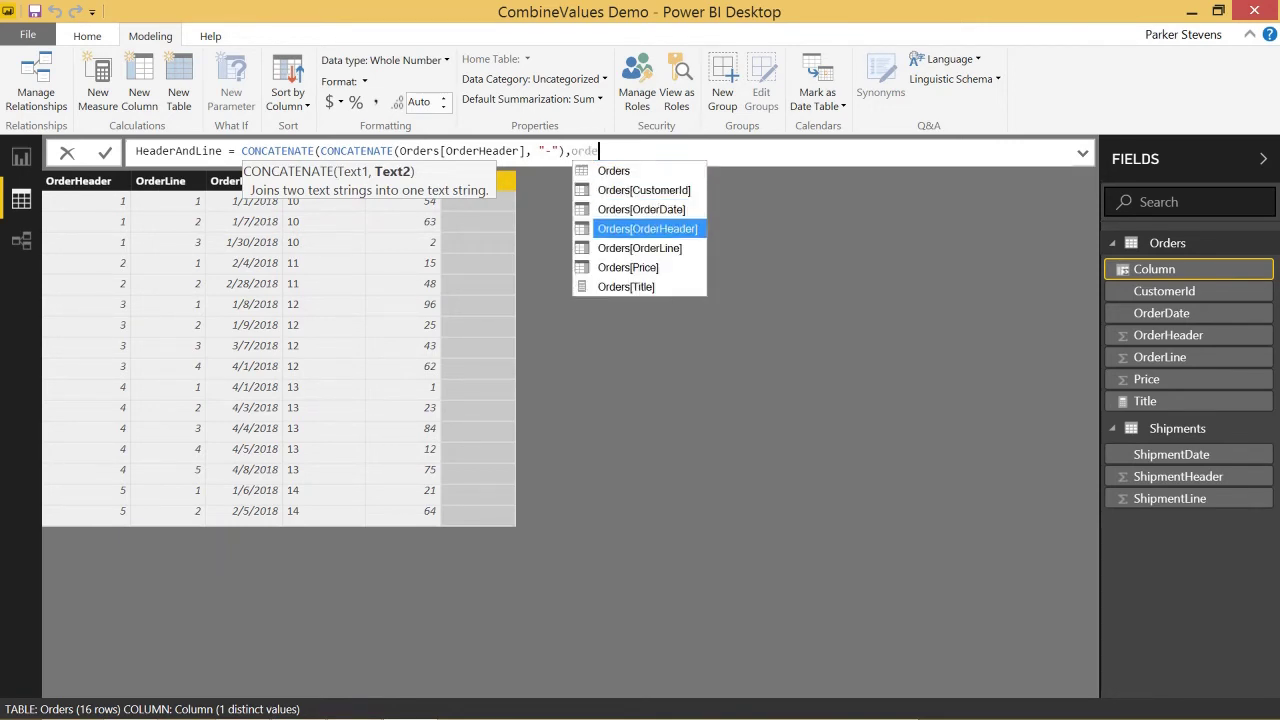
pyautogui.press('Tab')
pyautogui.write(')')
pyautogui.press('Return')
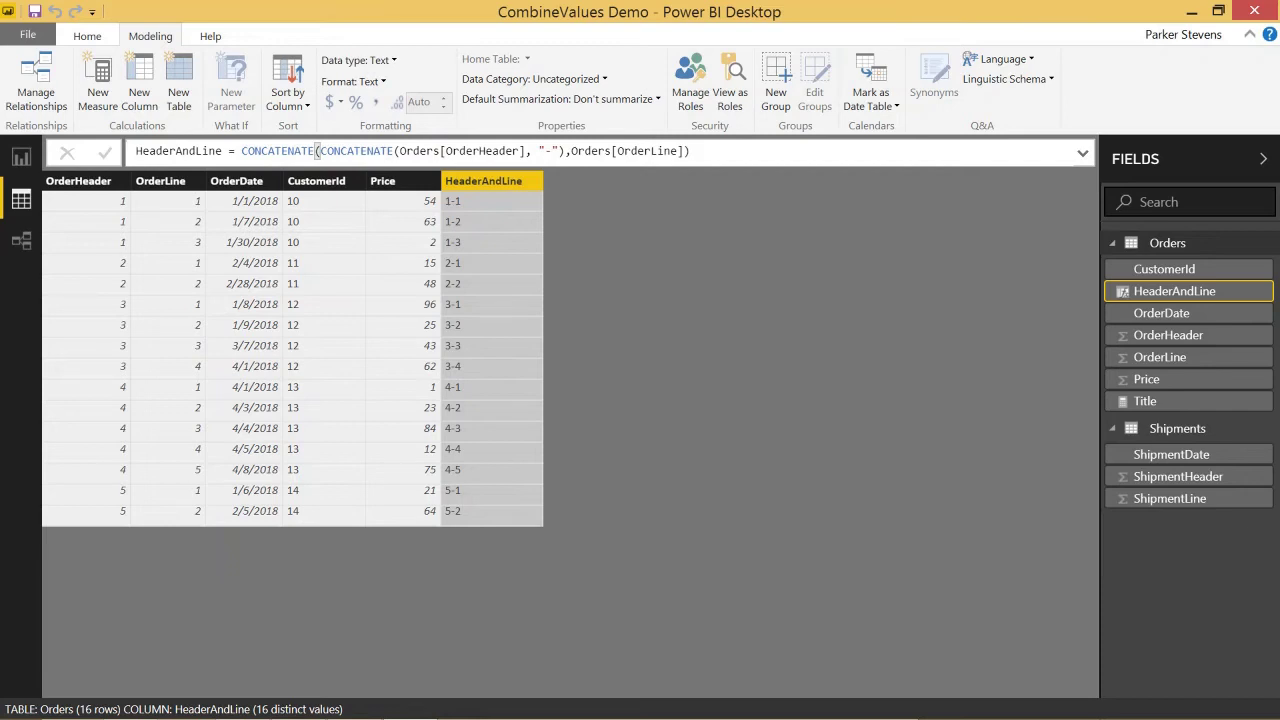
pyautogui.click(241, 151)
pyautogui.moveTo(241, 151); pyautogui.dragTo(540, 151)
# - Leave the formula unchanged and delete the CONCATENATE HeaderAndLine column from Orders
pyautogui.click(690, 151)
pyautogui.click(508, 195)
pyautogui.rightClick(487, 180)
pyautogui.click(526, 480)
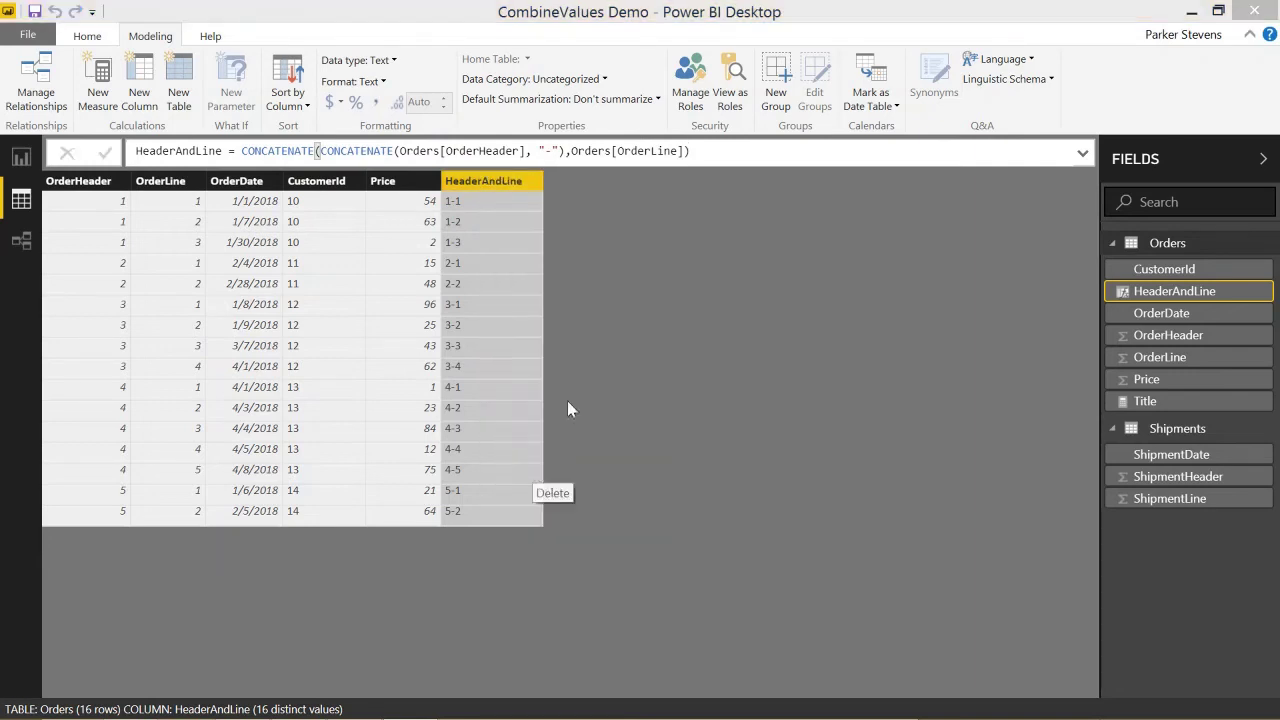
pyautogui.click(736, 402)
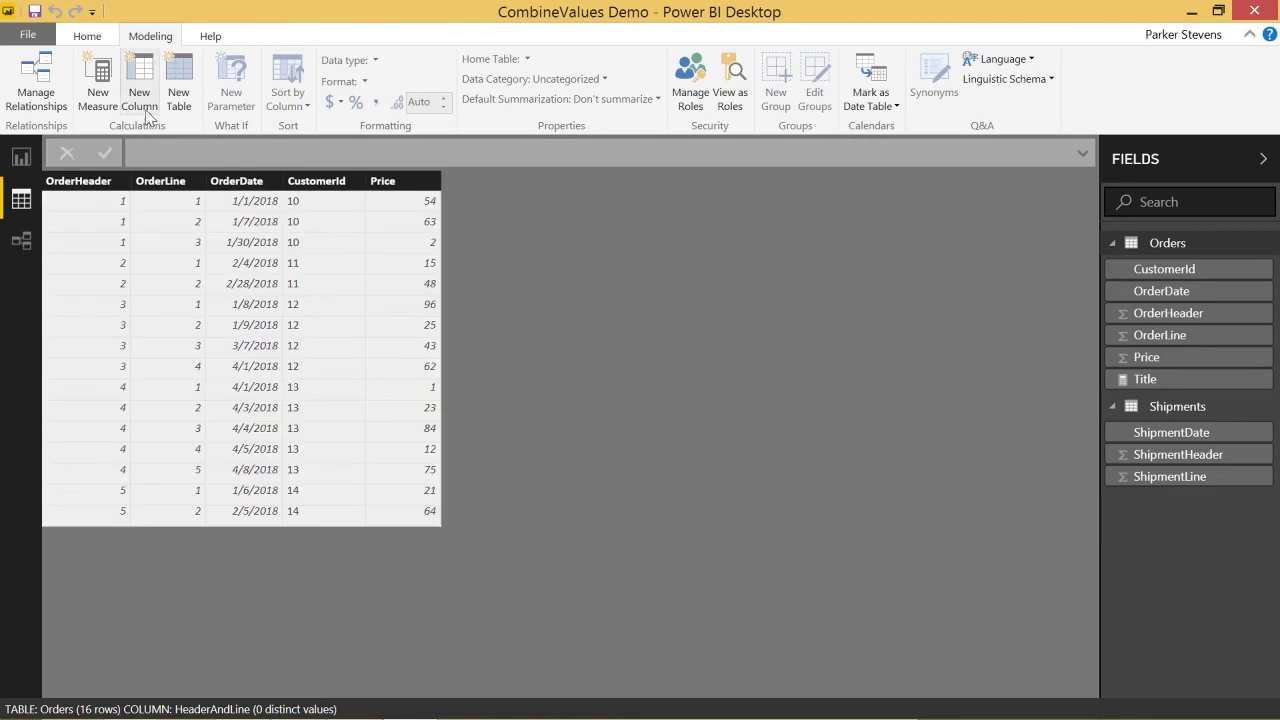
# - Add Orders column HeaderAndLine = COMBINEVALUES("-", Orders[OrderHeader], Orders[OrderLine])
pyautogui.click(139, 92)
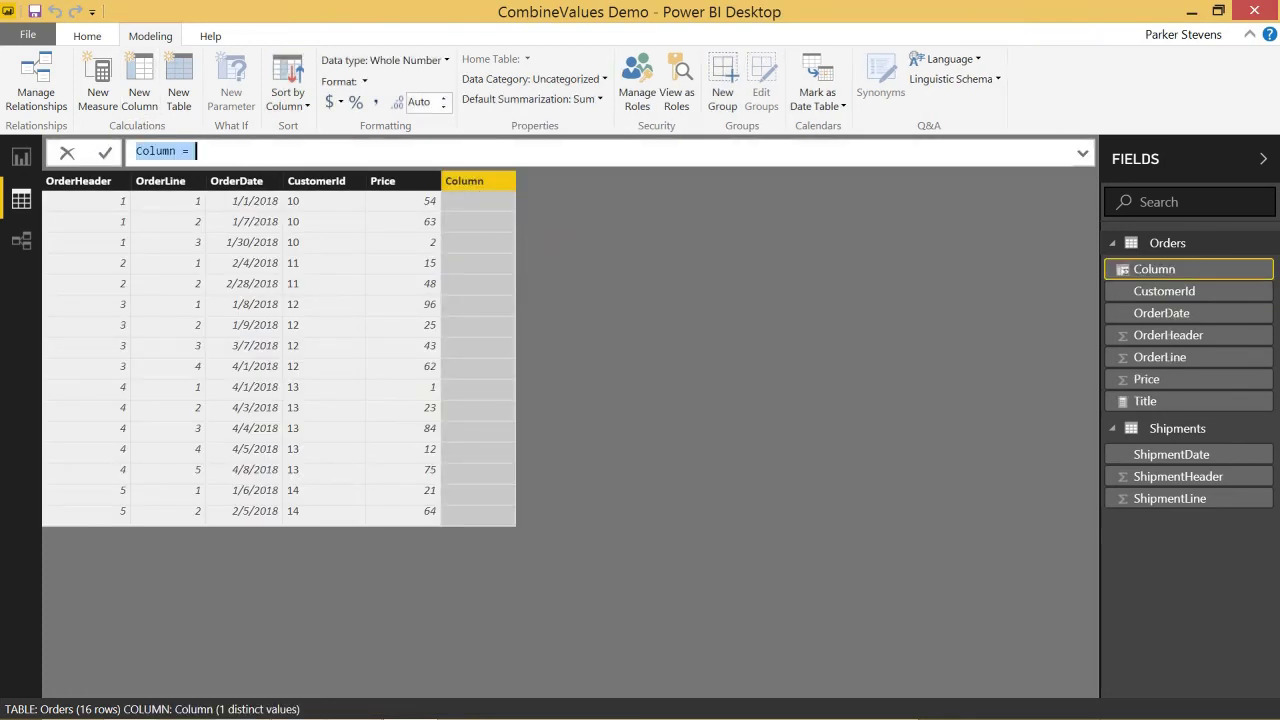
pyautogui.press('End')
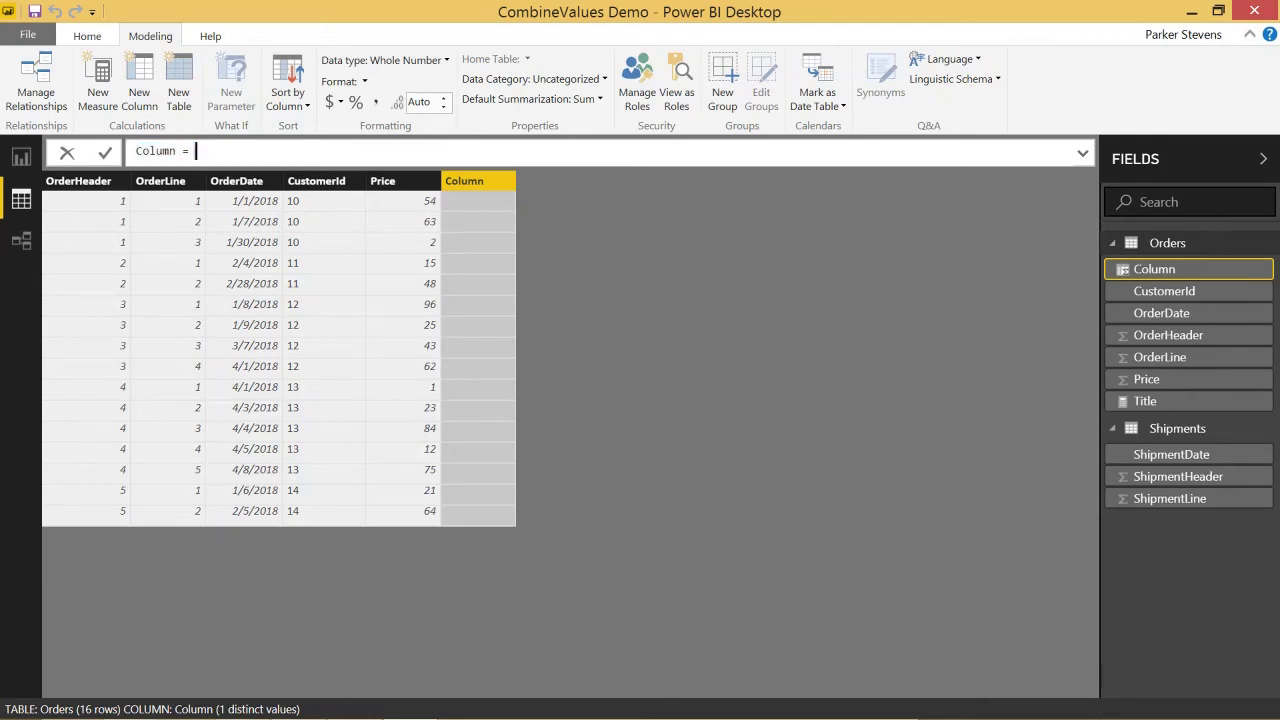
pyautogui.press('BackSpace')
pyautogui.press('BackSpace')
pyautogui.press('BackSpace')
pyautogui.press('BackSpace')
pyautogui.press('BackSpace')
pyautogui.press('BackSpace')
pyautogui.press('BackSpace')
pyautogui.press('BackSpace')
pyautogui.press('BackSpace')
pyautogui.write('HeaderAndLin')
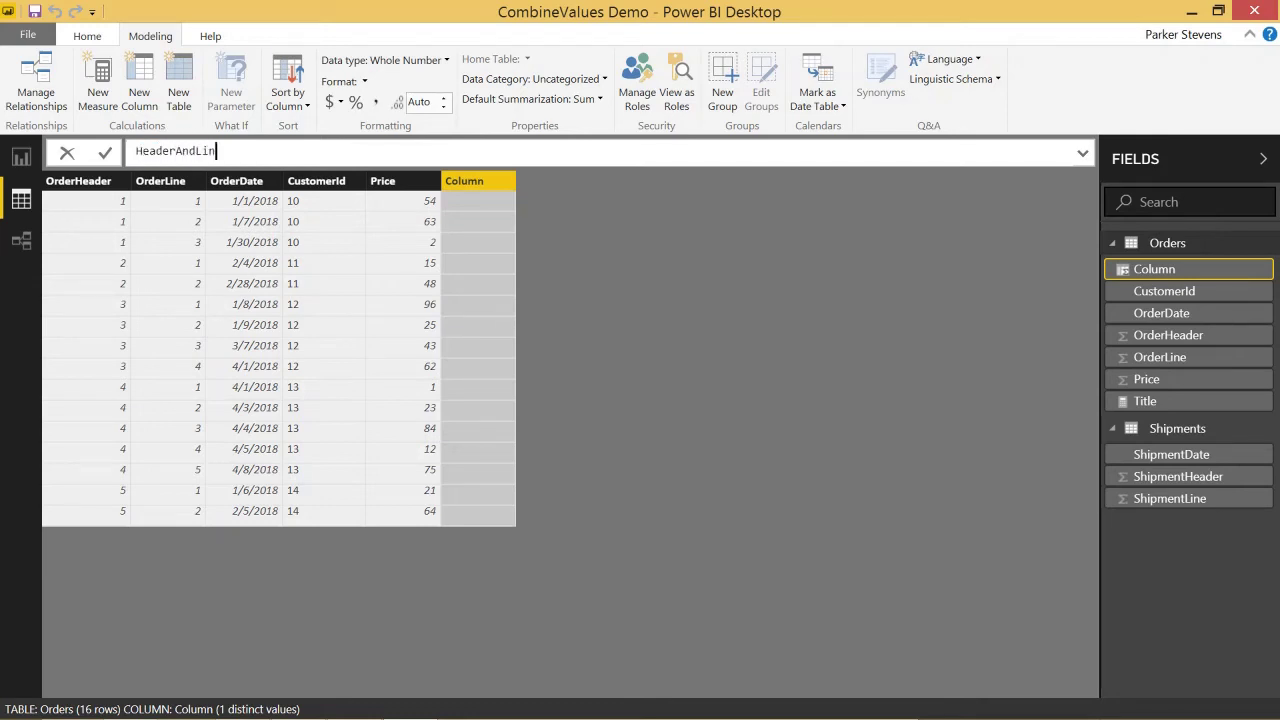
pyautogui.write('e = C')
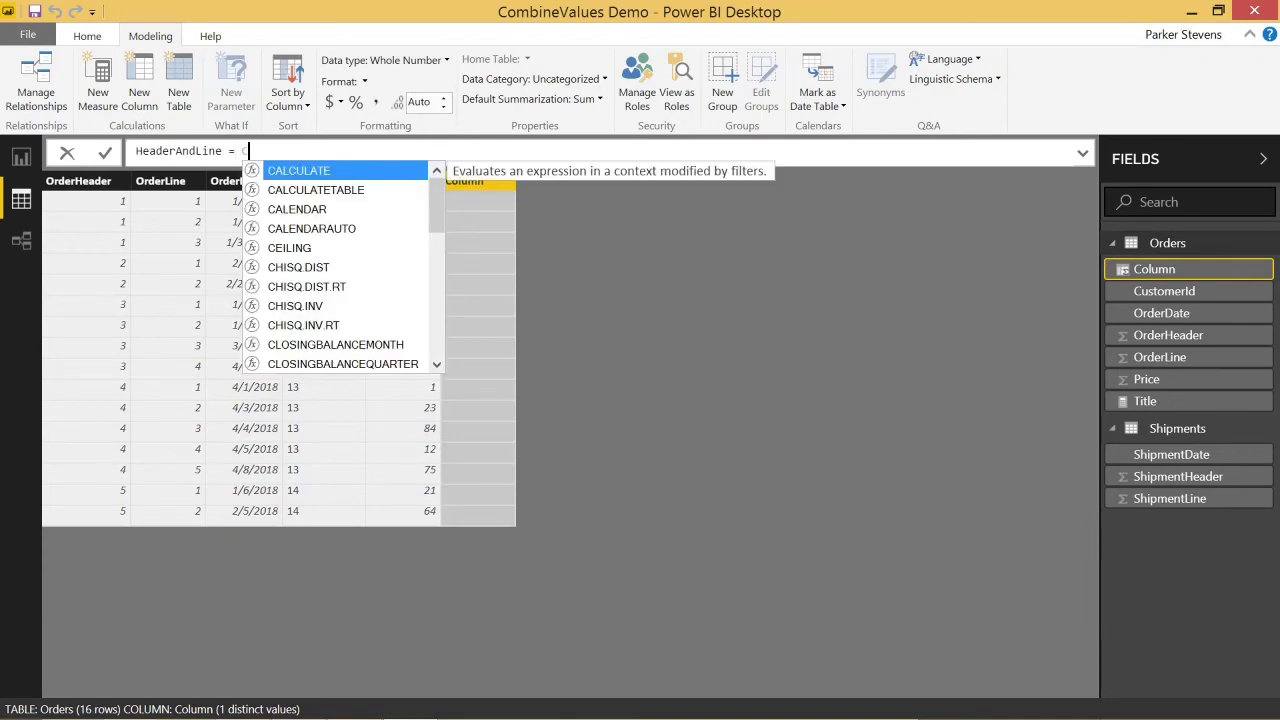
pyautogui.write('omb')
pyautogui.press('Down')
pyautogui.press('Down')
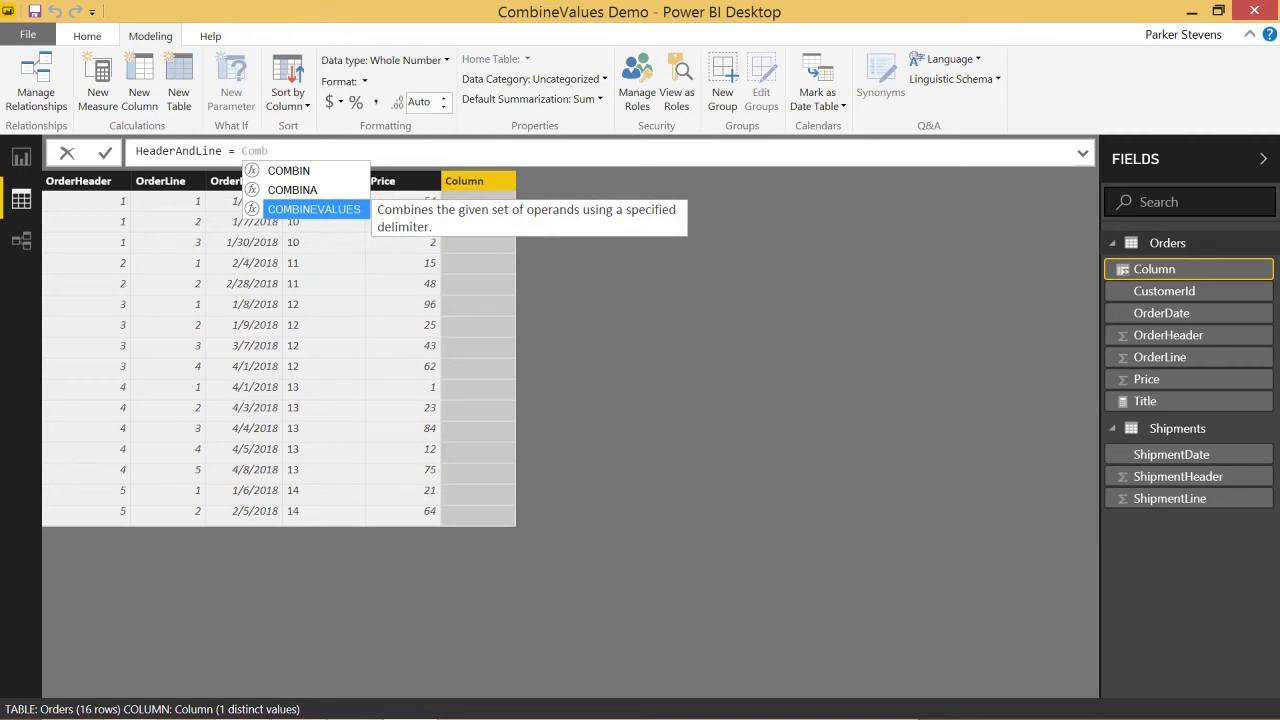
pyautogui.press('Tab')
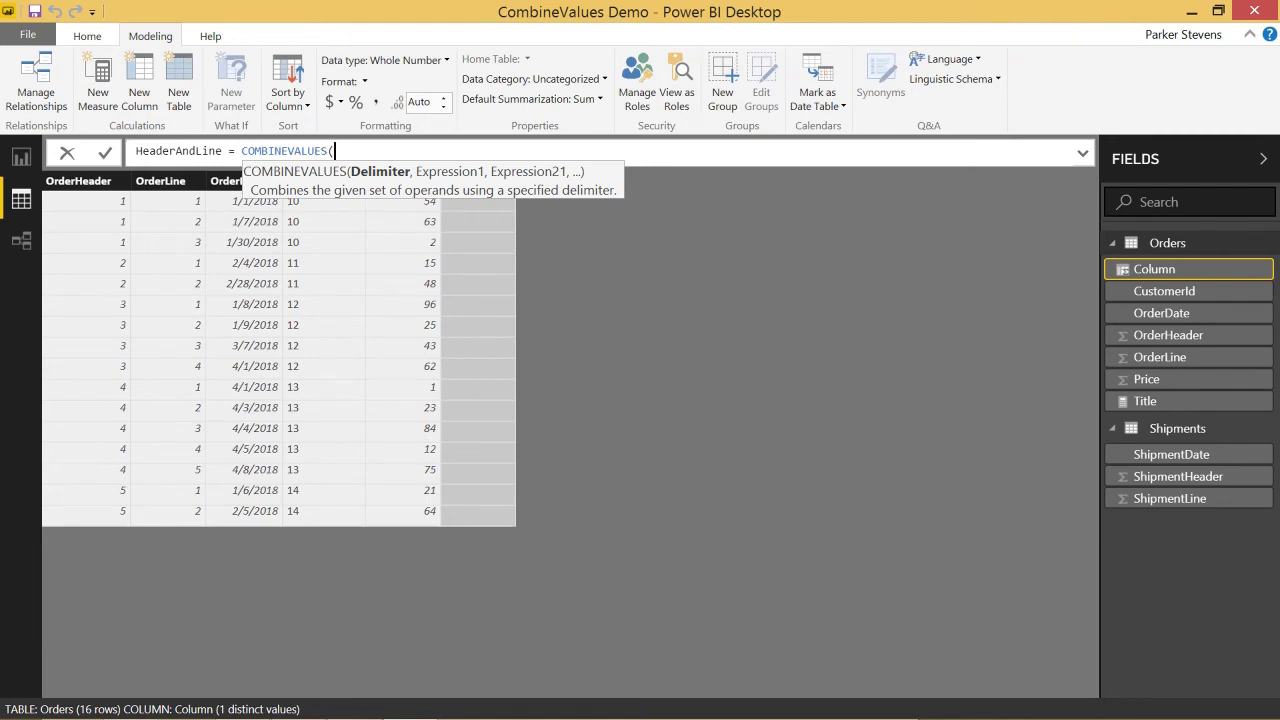
pyautogui.write('"-",order')
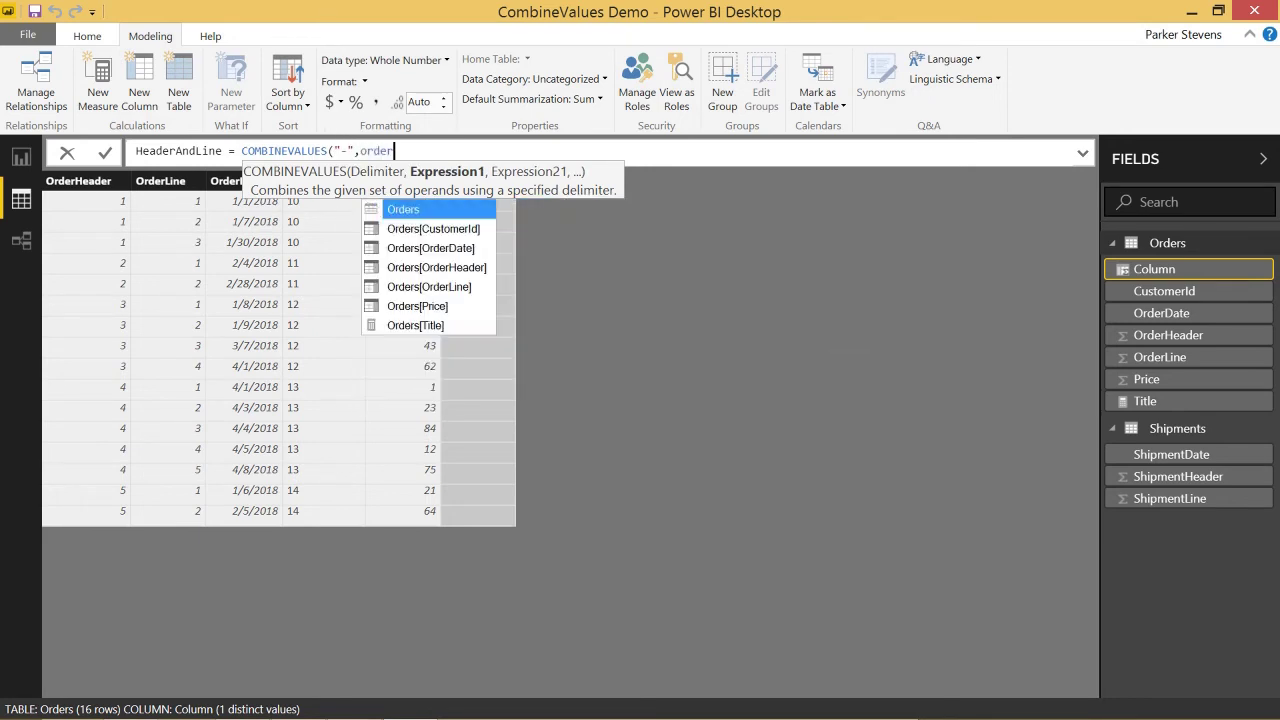
pyautogui.press('Down')
pyautogui.press('Down')
pyautogui.press('Down')
pyautogui.press('Tab')
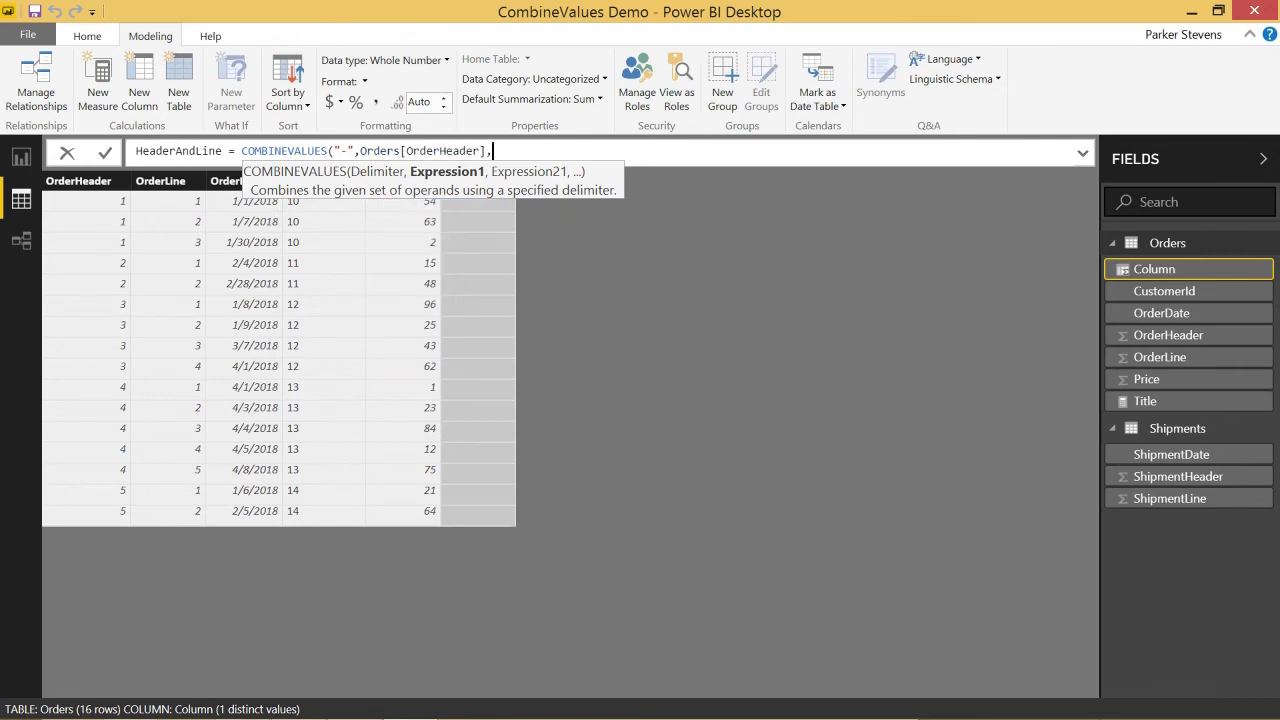
pyautogui.write(',order')
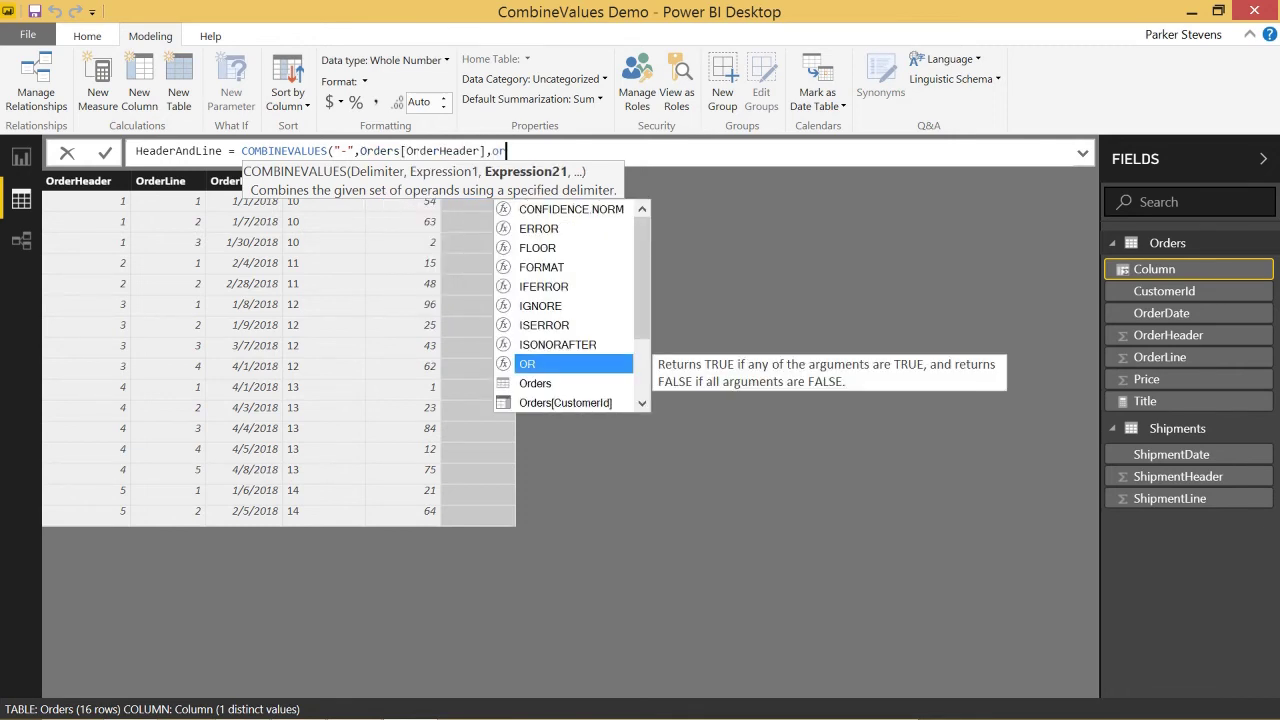
pyautogui.press('Down')
pyautogui.press('Down')
pyautogui.press('Down')
pyautogui.press('Down')
pyautogui.press('Tab')
pyautogui.write(')')
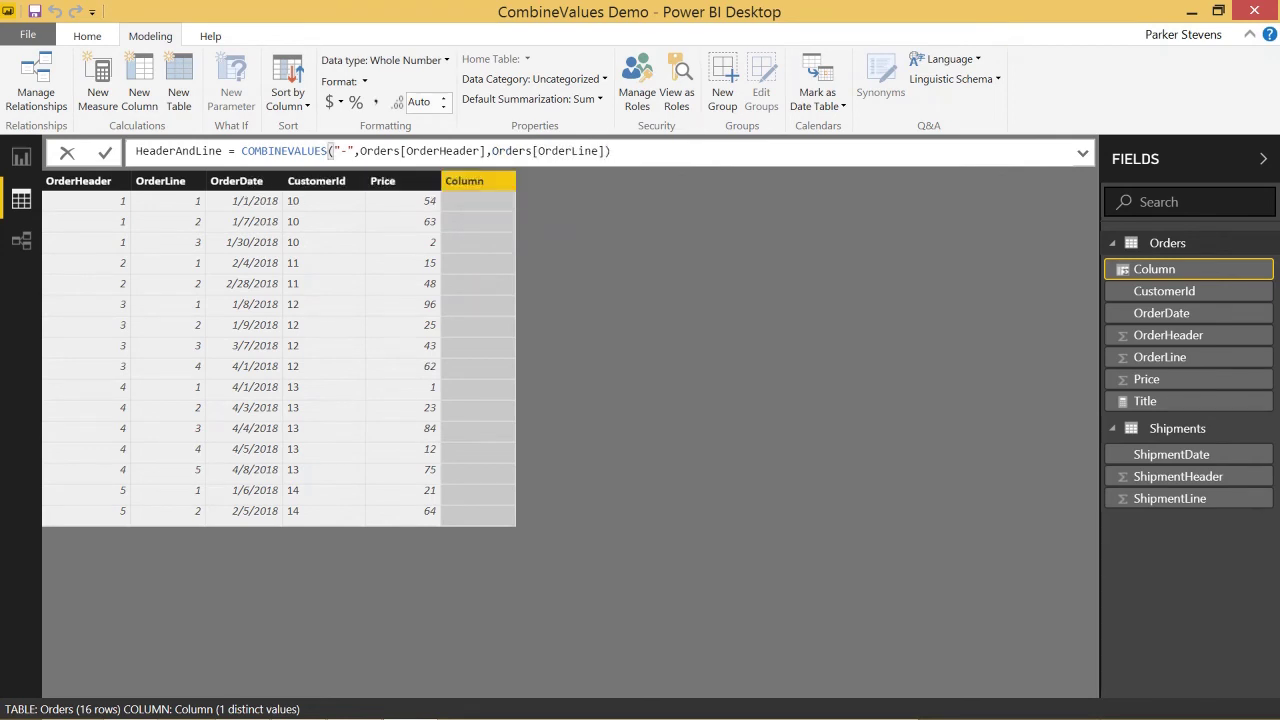
pyautogui.press('Return')
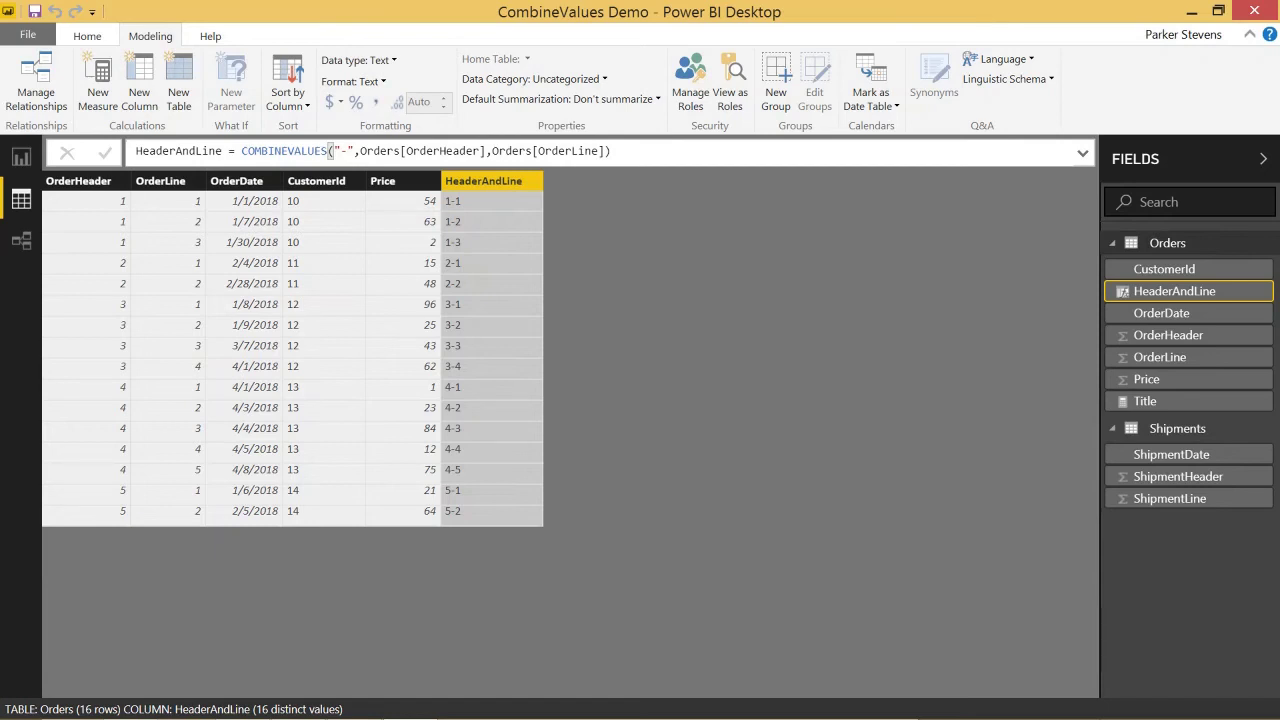
# - Copy the COMBINEVALUES formula and paste it into a new column in Shipments
pyautogui.hotkey('ctrl', 'a')
pyautogui.hotkey('ctrl', 'c')
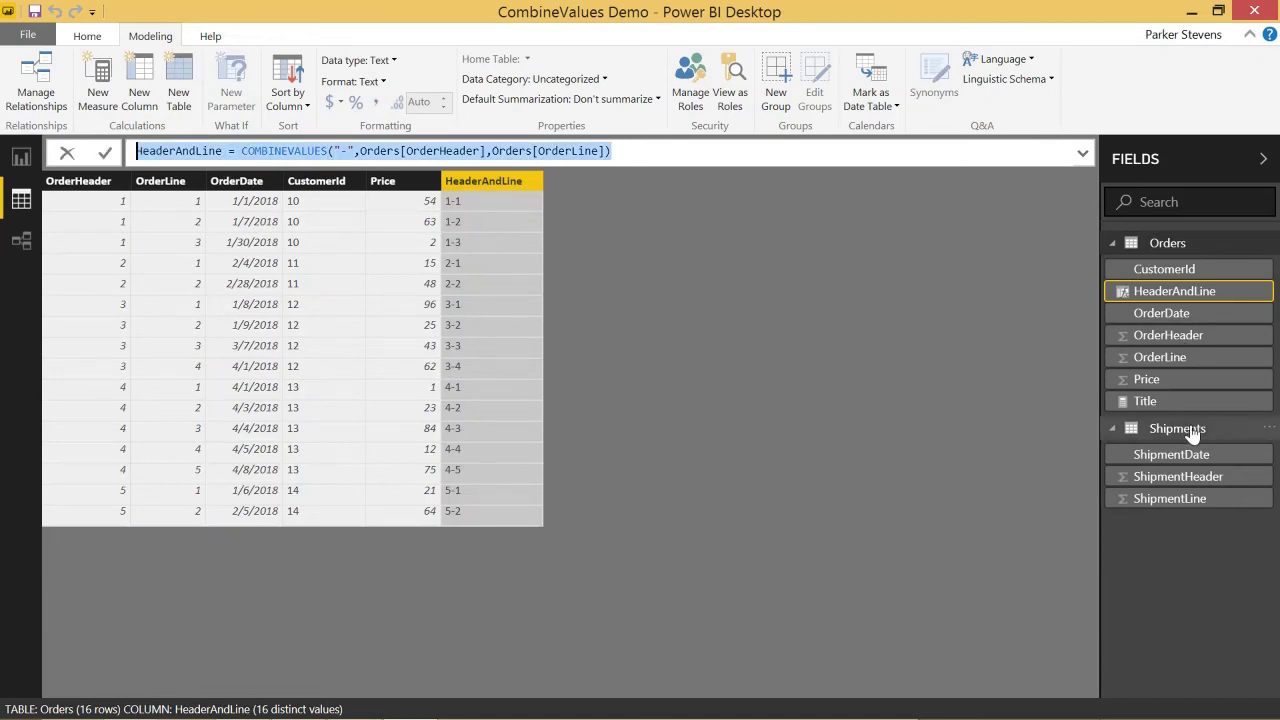
pyautogui.press('Escape')
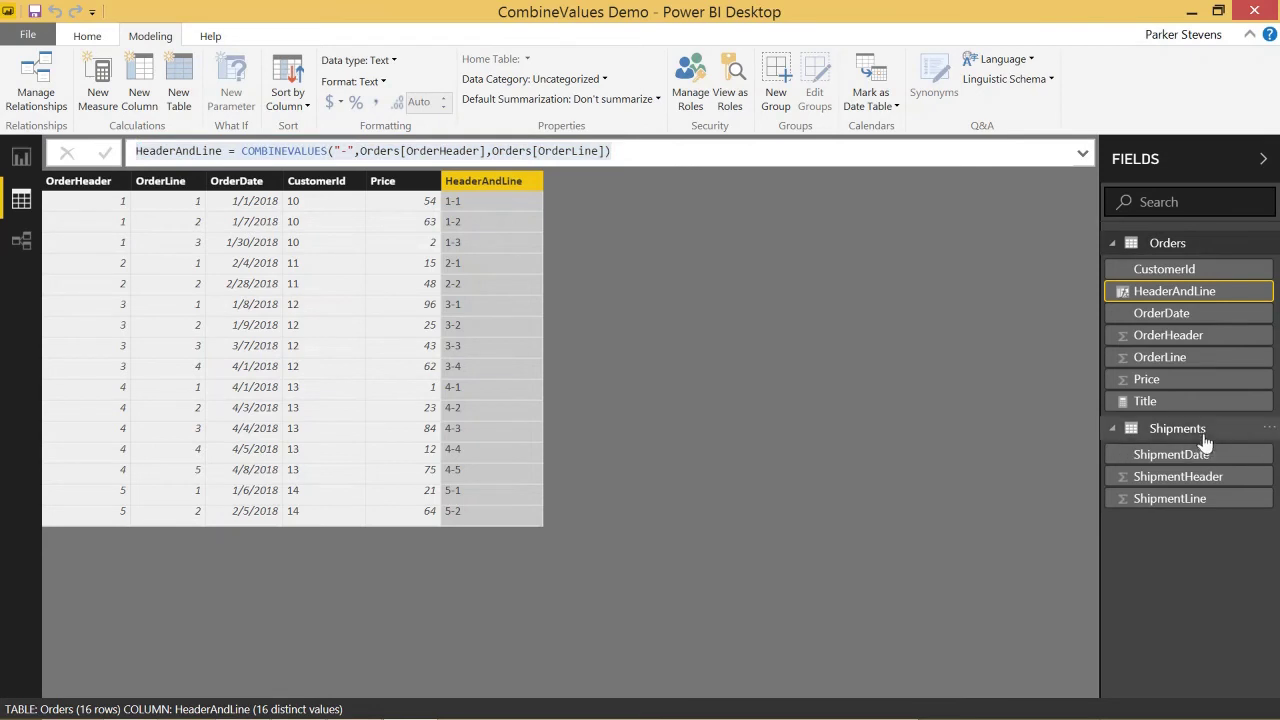
pyautogui.click(1204, 438)
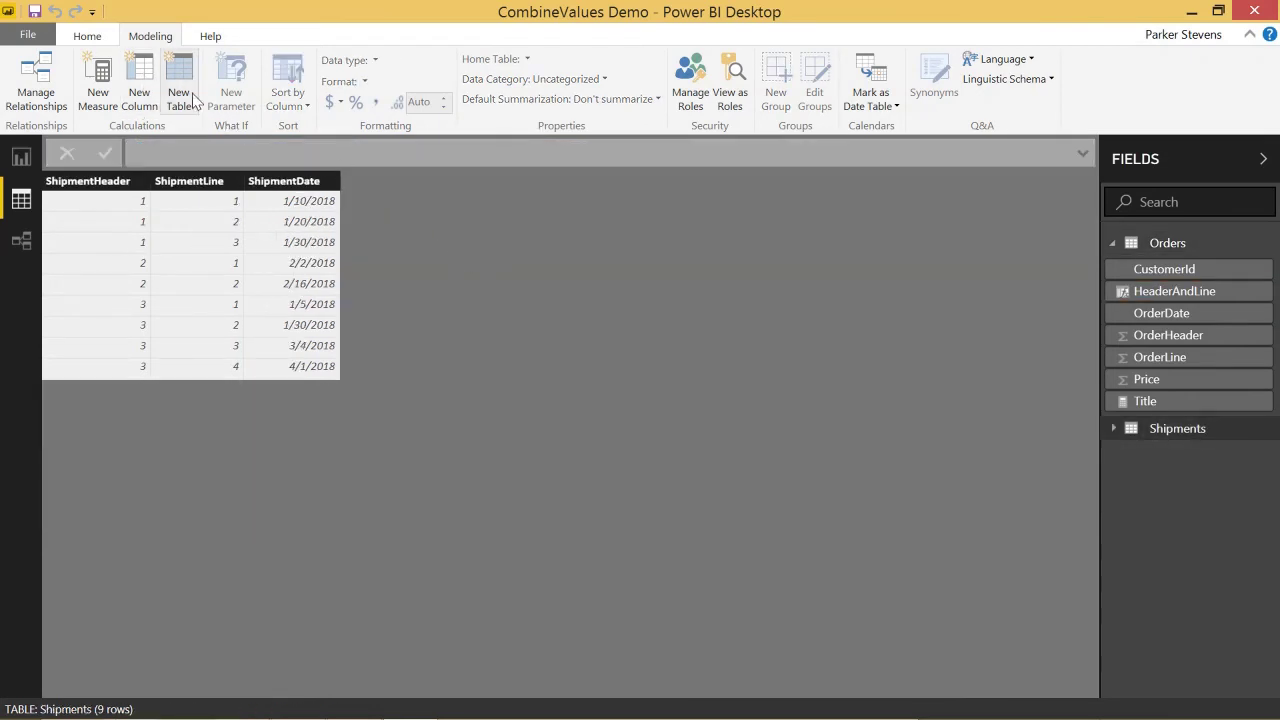
pyautogui.click(139, 92)
pyautogui.hotkey('ctrl', 'v')
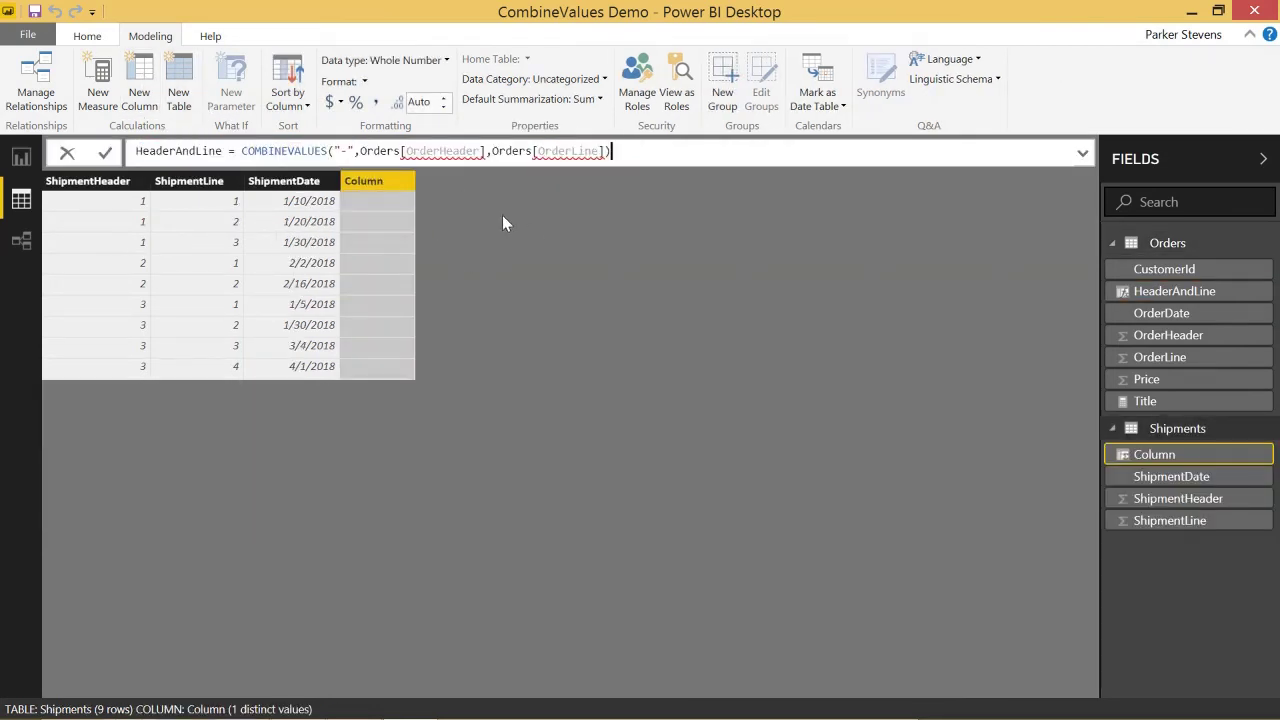
# - Swap in Shipments[ShipmentHeader] and Shipments[ShipmentLine], commit, and return to Report view
pyautogui.moveTo(360, 151); pyautogui.dragTo(486, 151)
pyautogui.write('sa')
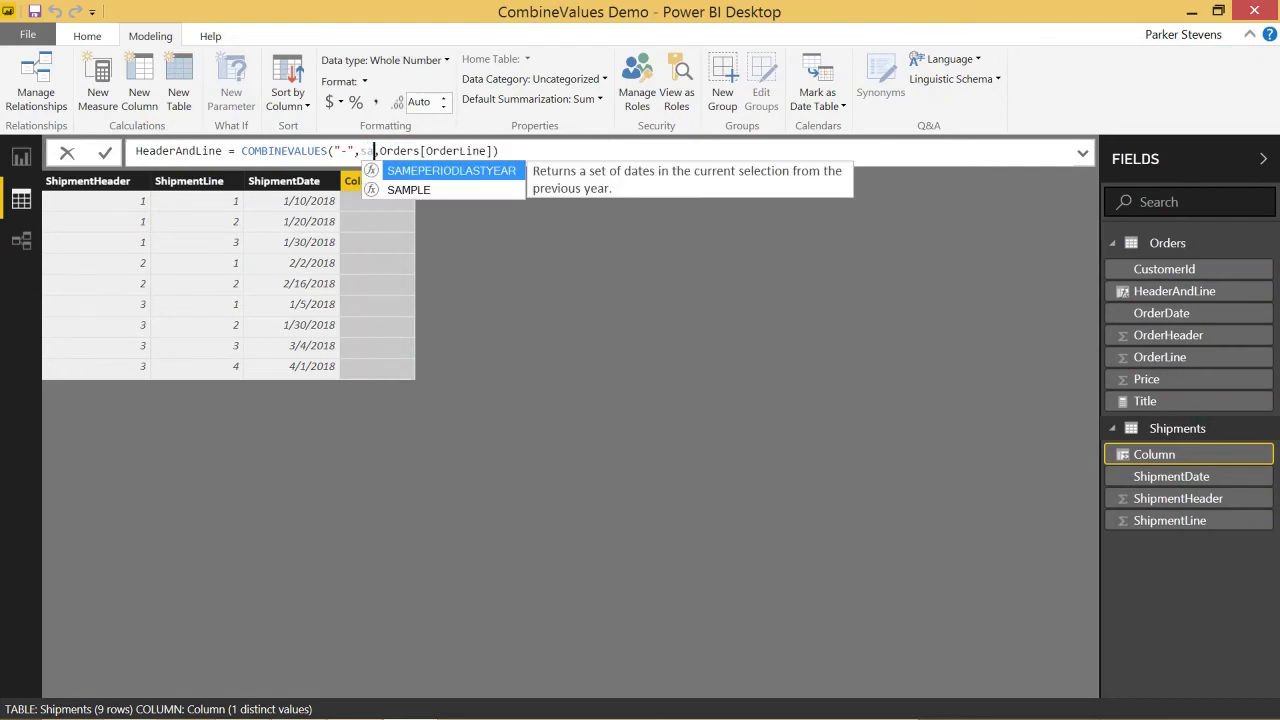
pyautogui.press('BackSpace')
pyautogui.write('hipm')
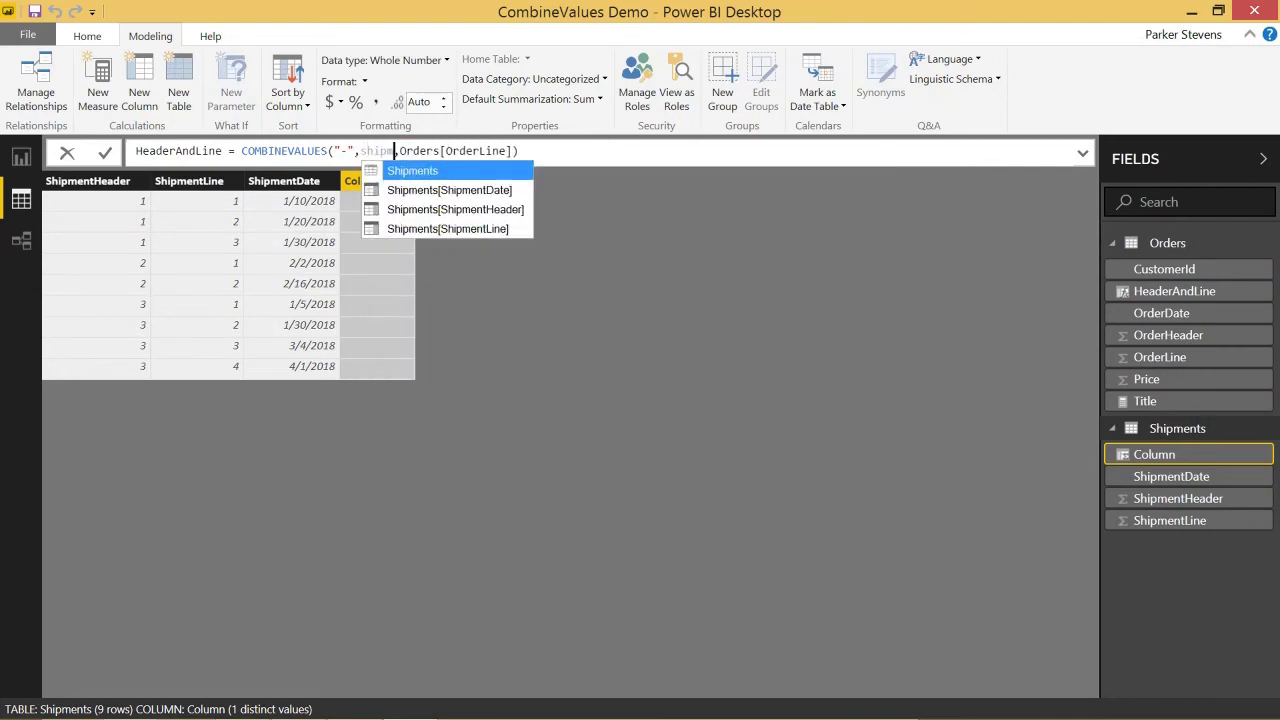
pyautogui.press('Down')
pyautogui.press('Down')
pyautogui.press('Tab')
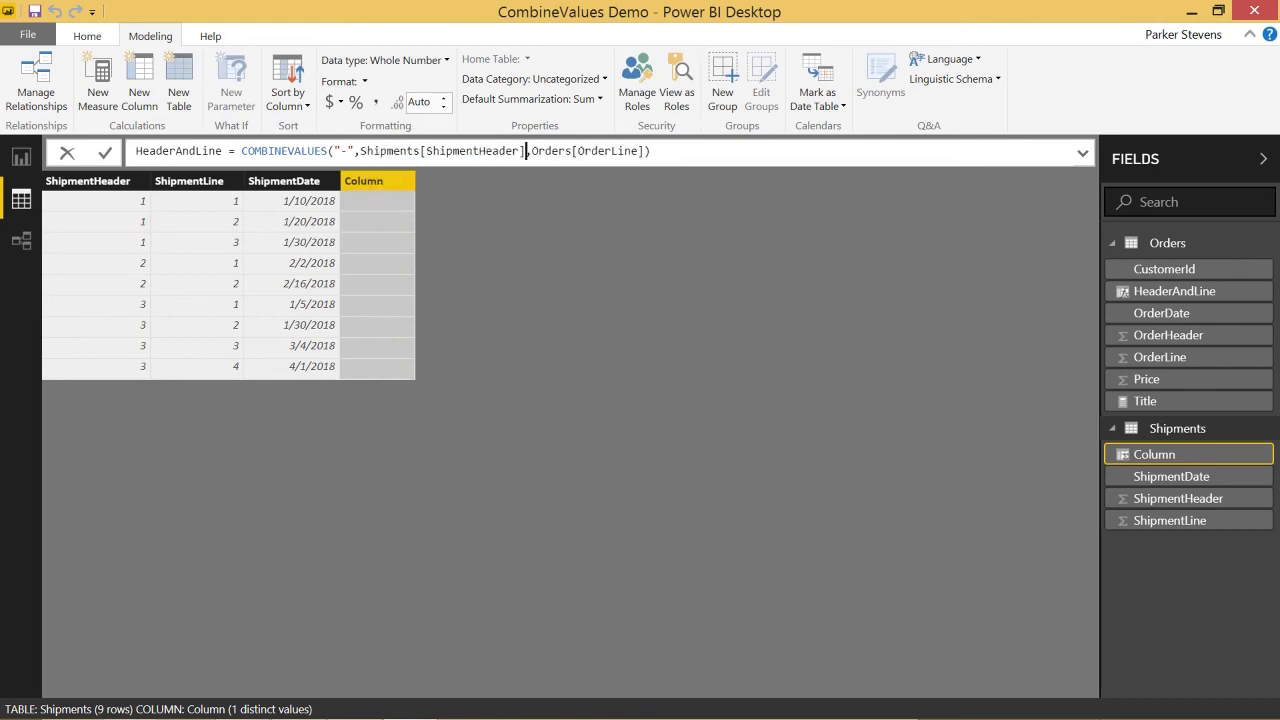
pyautogui.click(651, 151)
pyautogui.moveTo(532, 151); pyautogui.dragTo(646, 151)
pyautogui.write('ship')
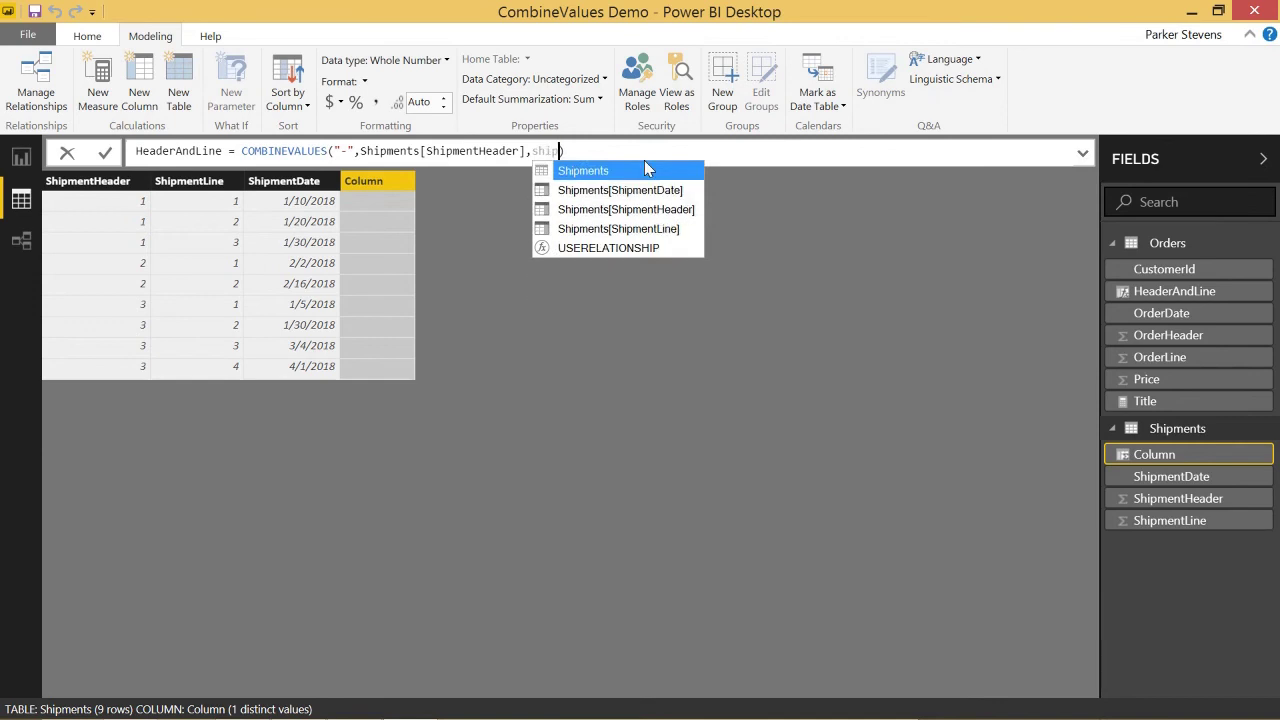
pyautogui.press('Down')
pyautogui.press('Down')
pyautogui.press('Down')
pyautogui.press('Tab')
pyautogui.press('Return')
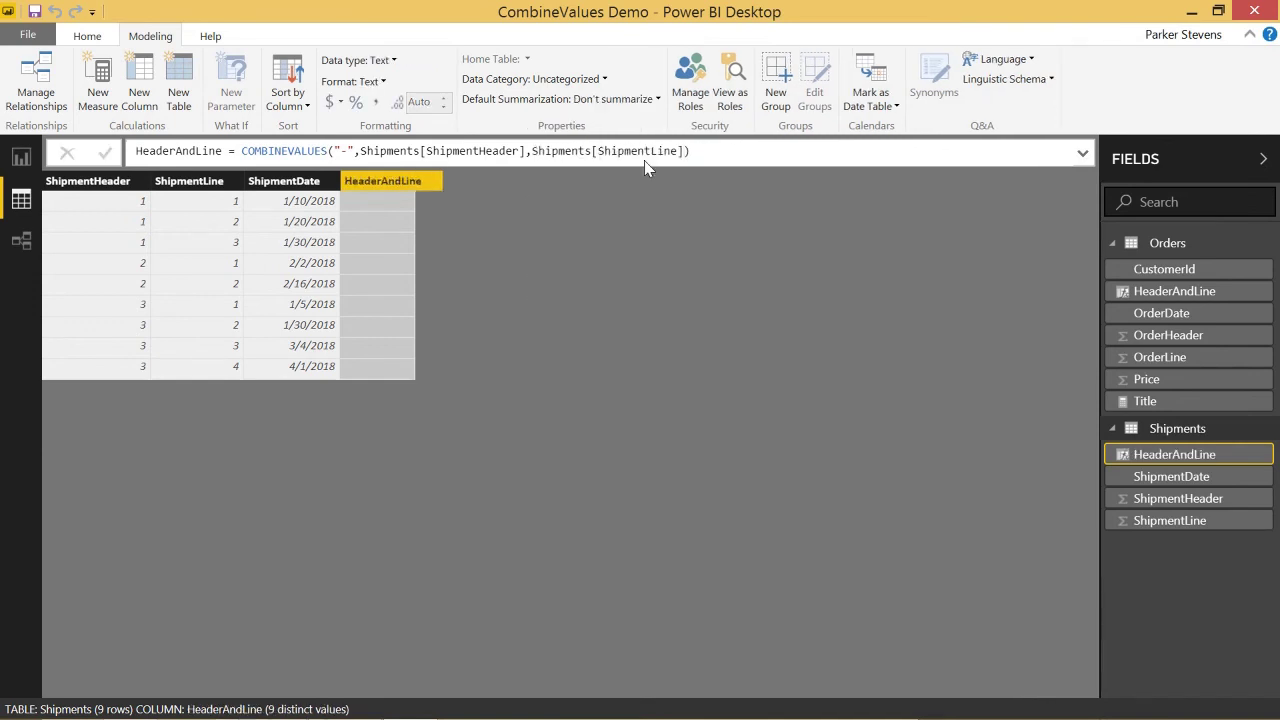
pyautogui.click(14, 160)
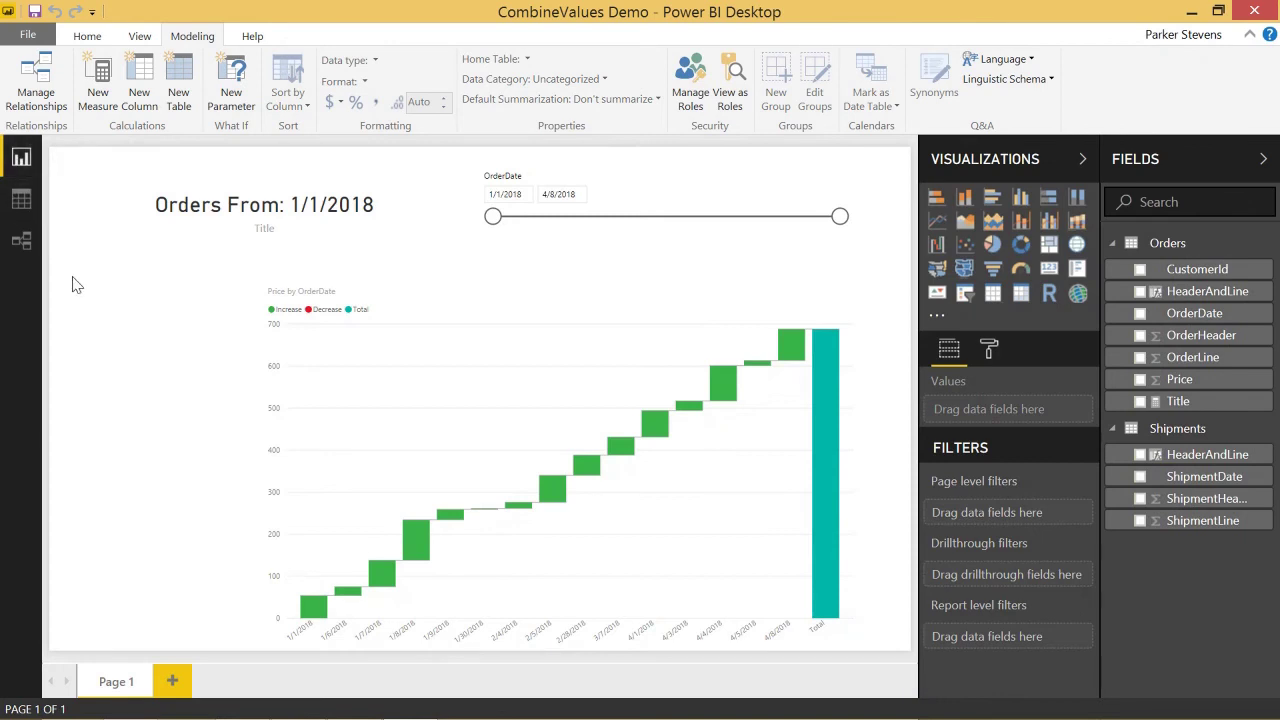
# - Create an active one-to-one, both-direction Orders–Shipments relationship on HeaderAndLine
pyautogui.click(21, 241)
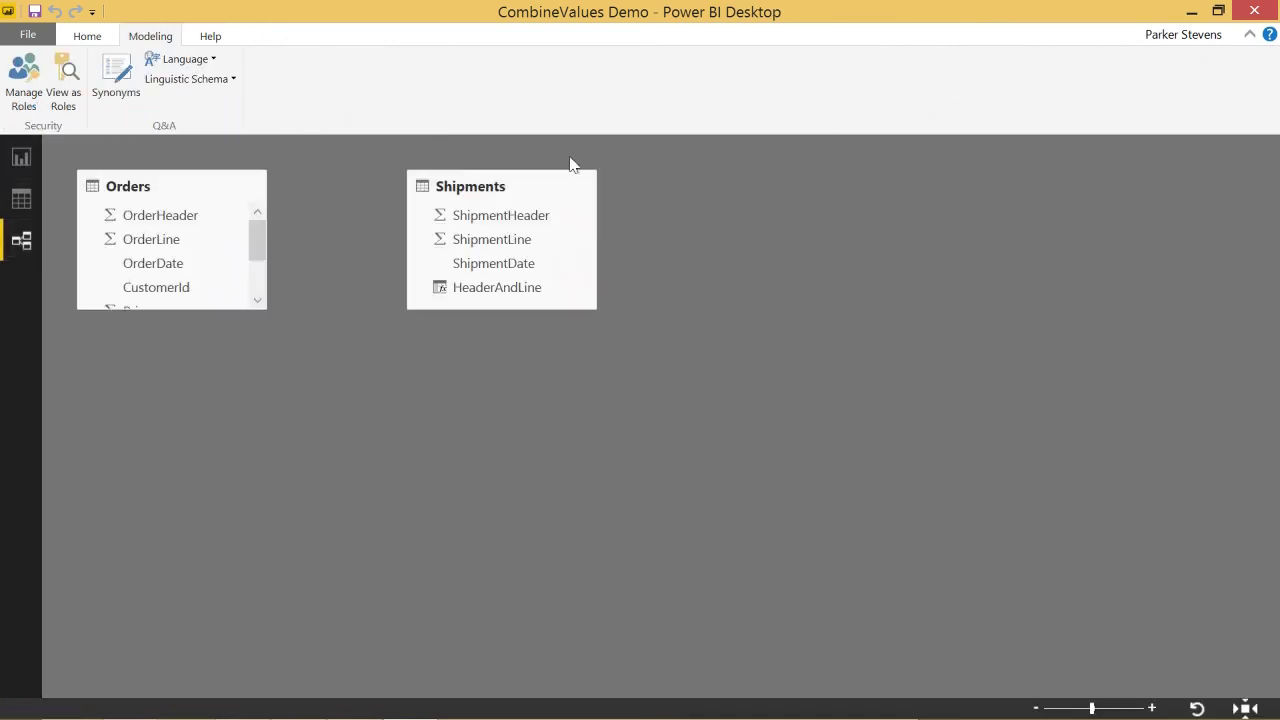
pyautogui.click(88, 36)
pyautogui.click(742, 85)
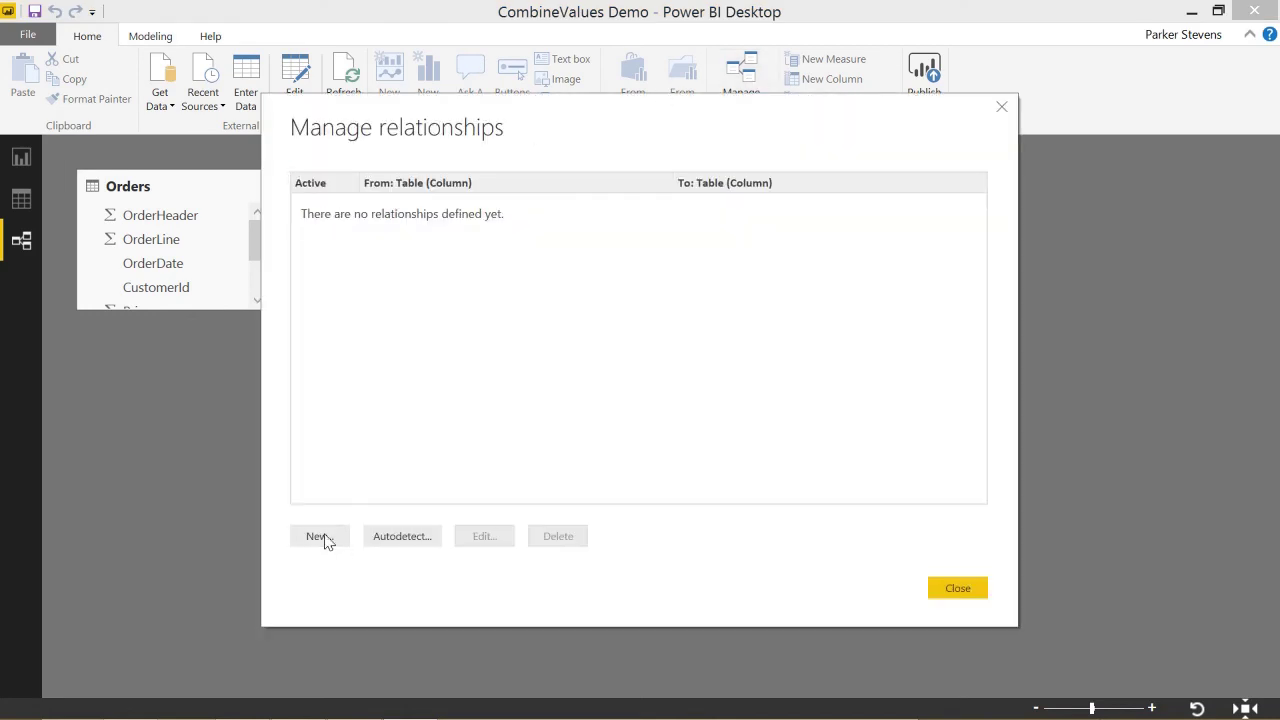
pyautogui.click(330, 537)
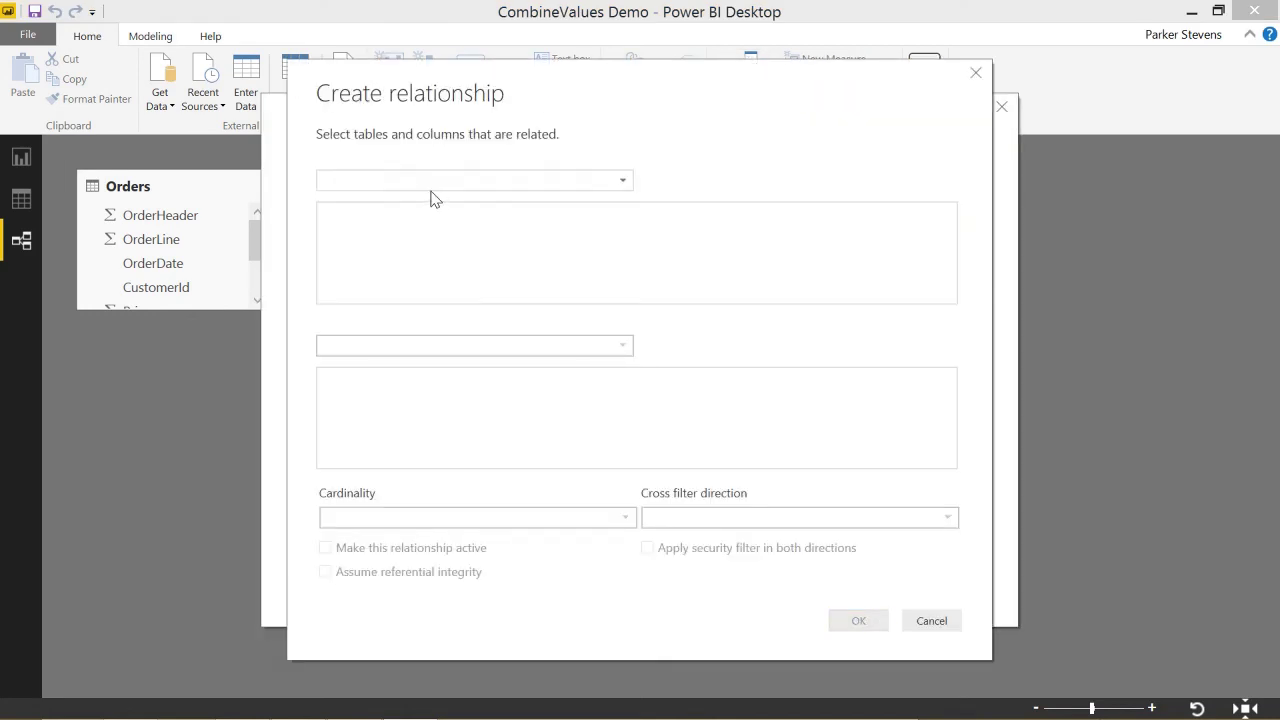
pyautogui.click(432, 190)
pyautogui.click(434, 201)
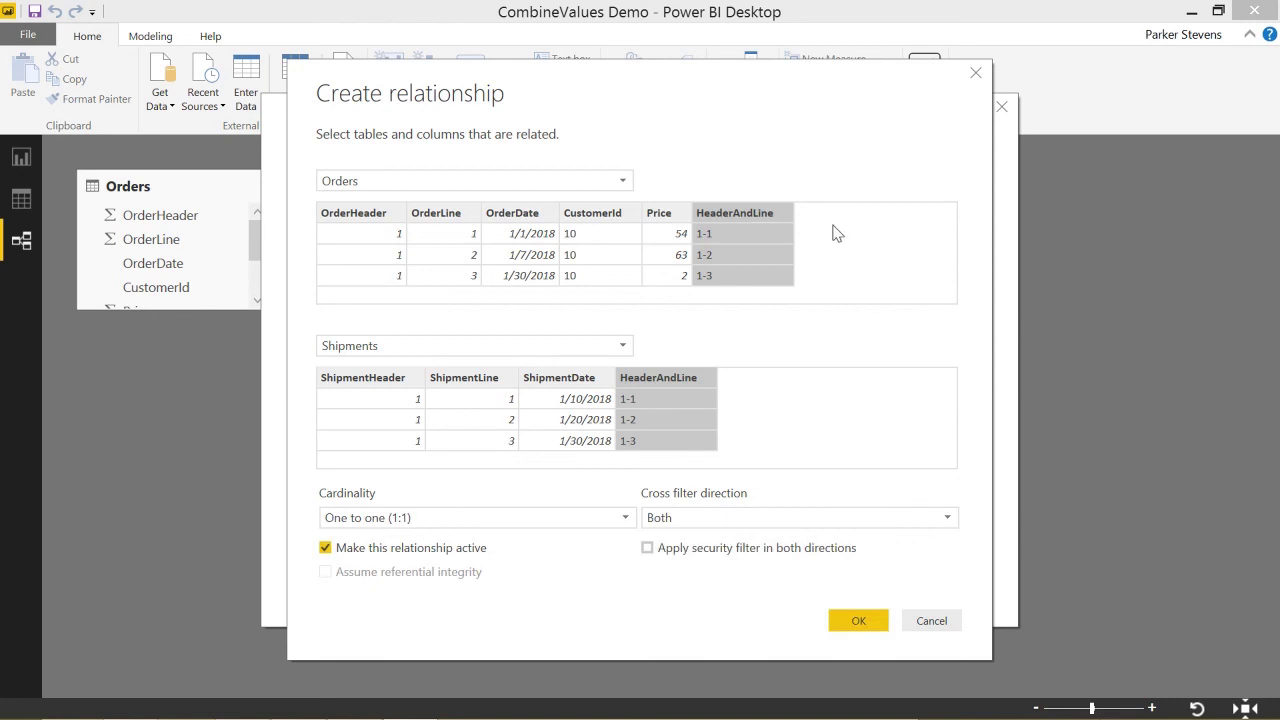
pyautogui.click(857, 621)
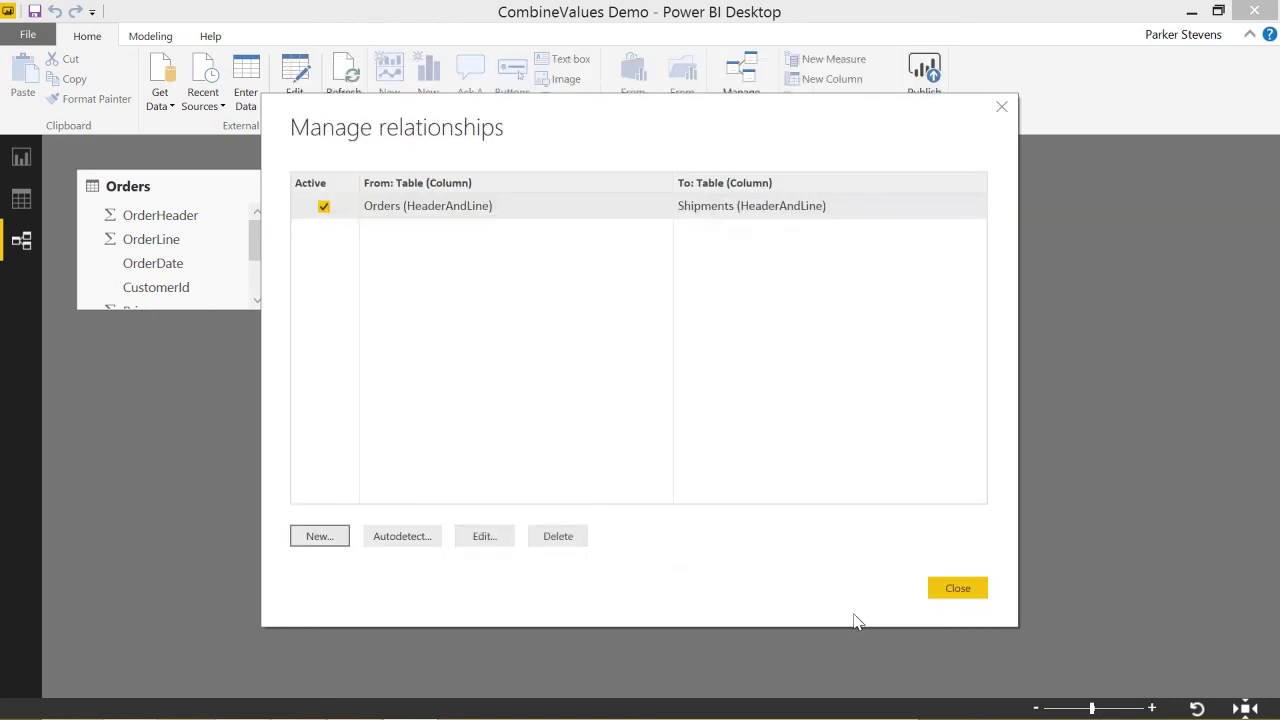
pyautogui.click(946, 590)
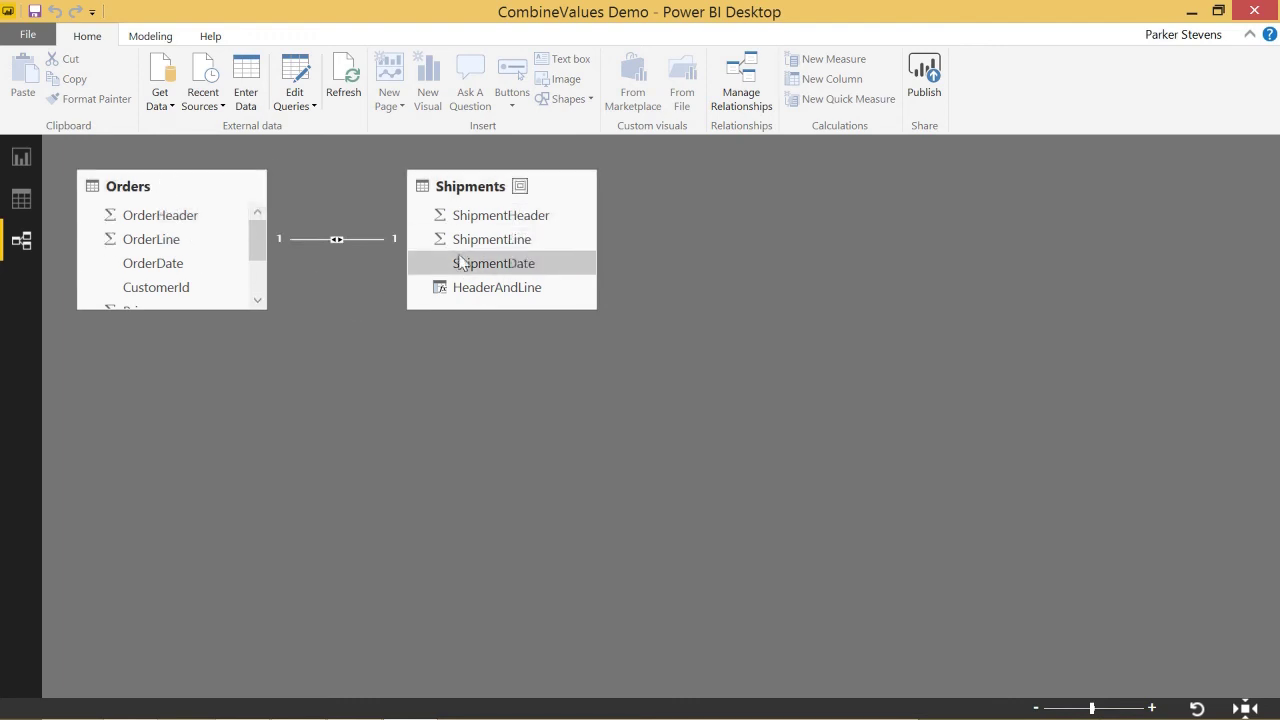
# - Move the OrderDate slicer start to 2/22/2018 and show the Title measure's formula
pyautogui.click(21, 157)
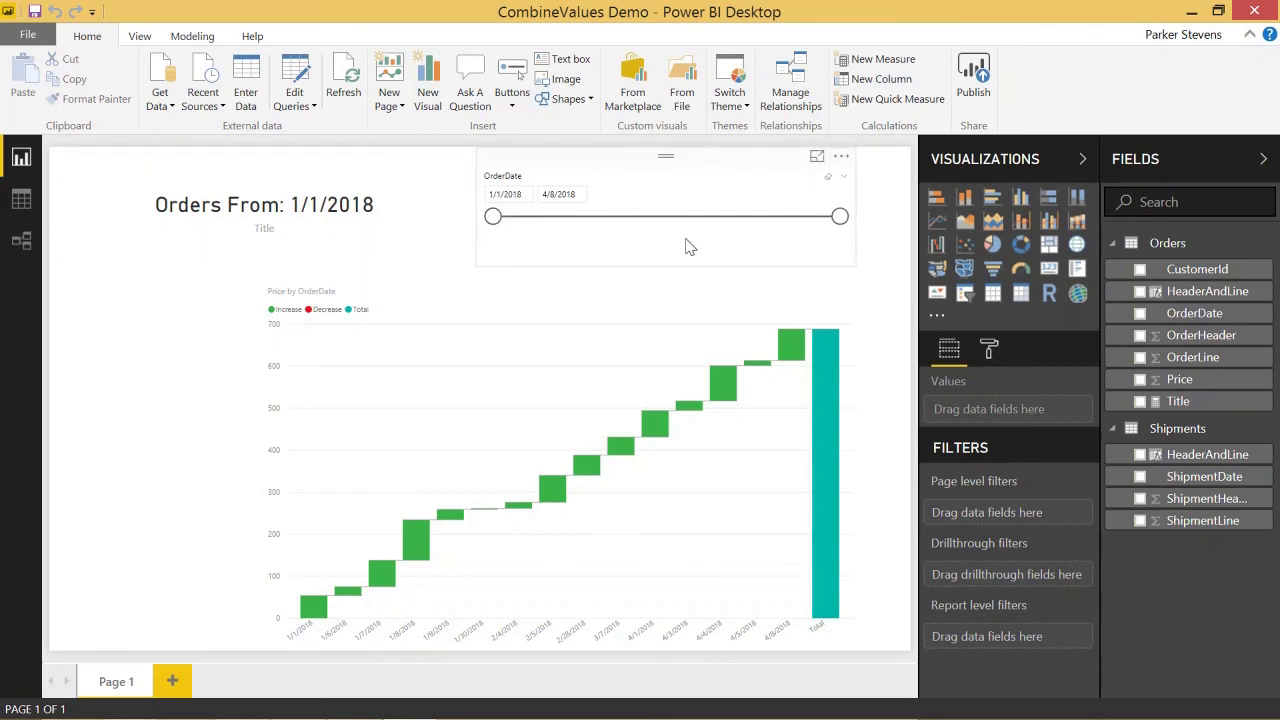
pyautogui.moveTo(493, 216); pyautogui.dragTo(680, 217)
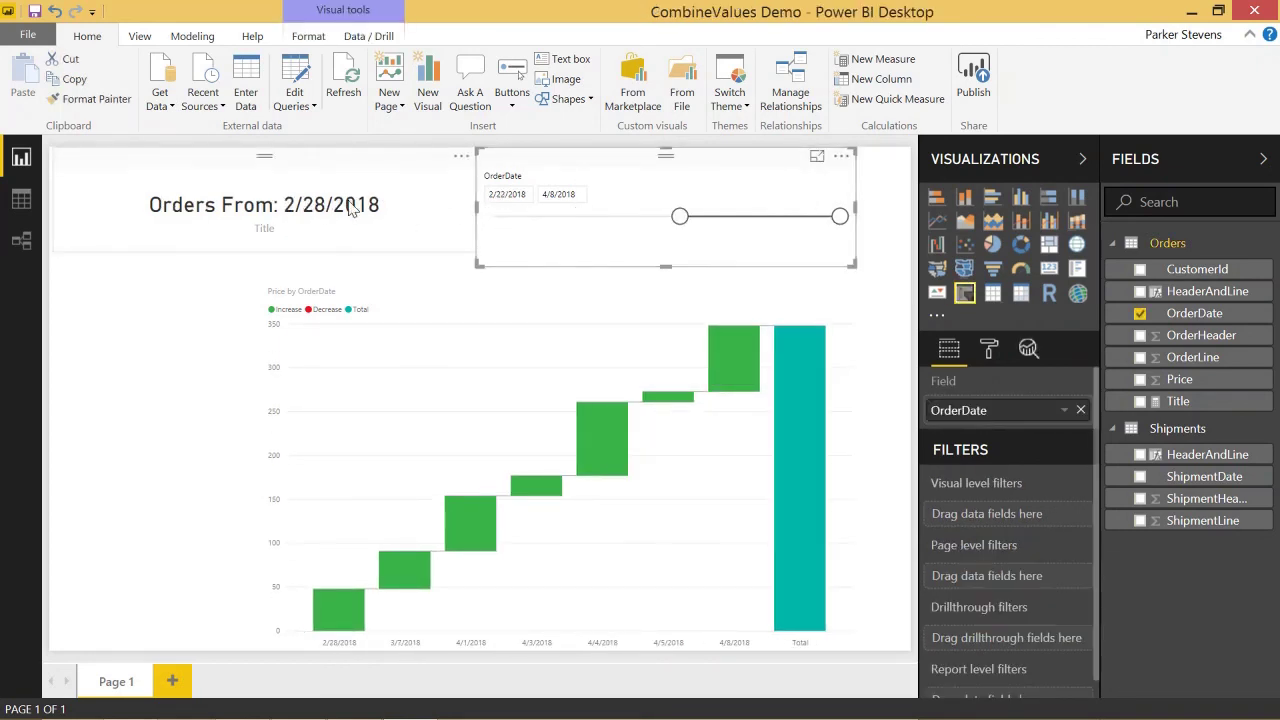
pyautogui.click(1200, 401)
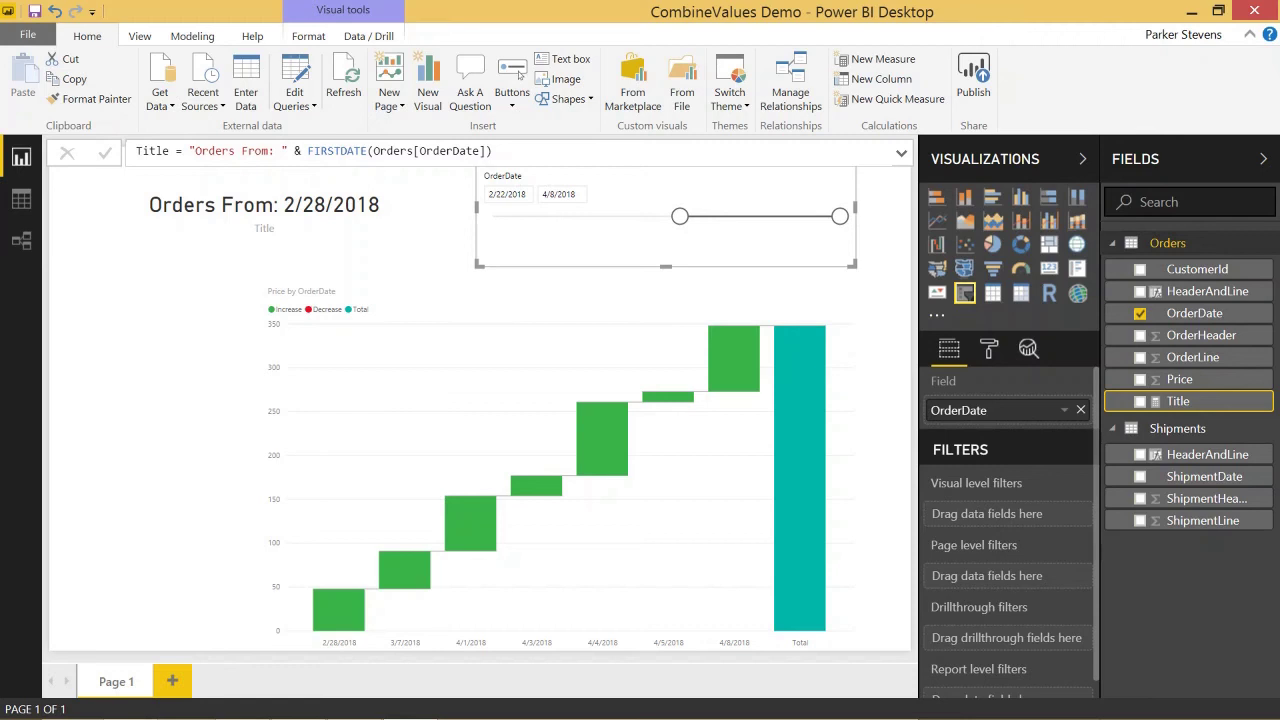
# - Replace the old Title expression with COMBINEVALUES using a ": " delimiter
pyautogui.click(189, 151)
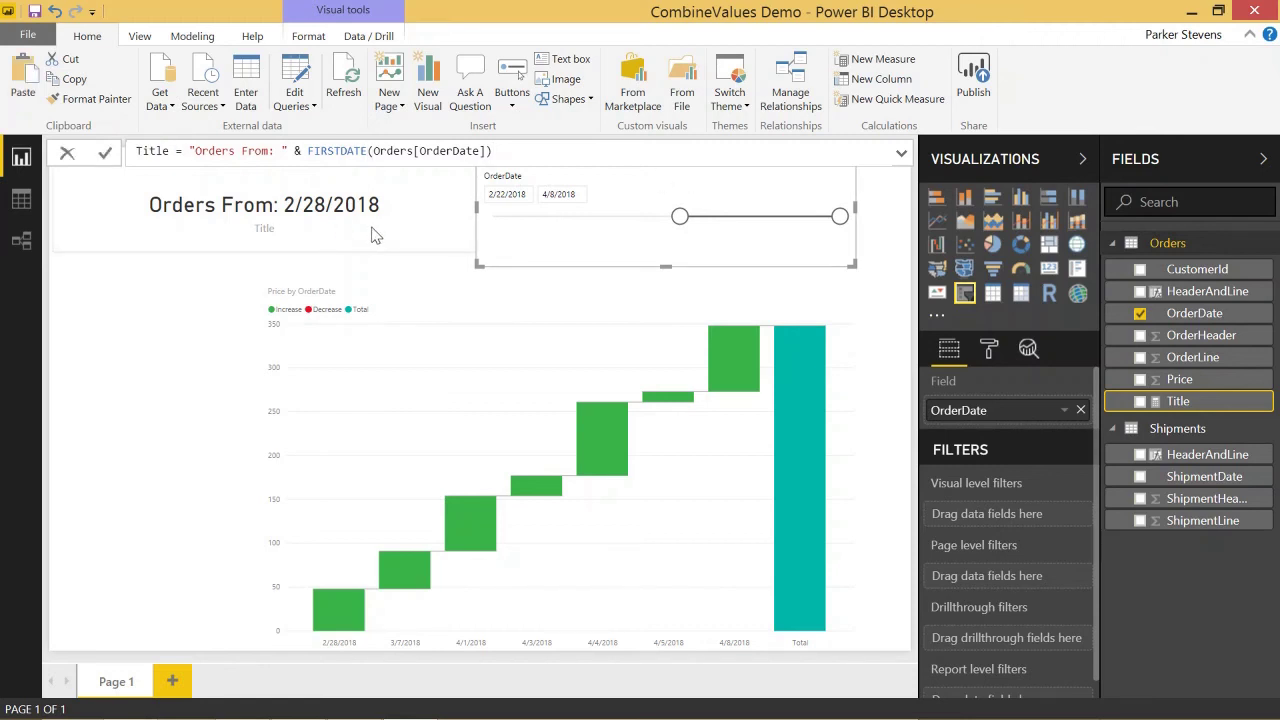
pyautogui.hotkey('shift', 'End')
pyautogui.press('Delete')
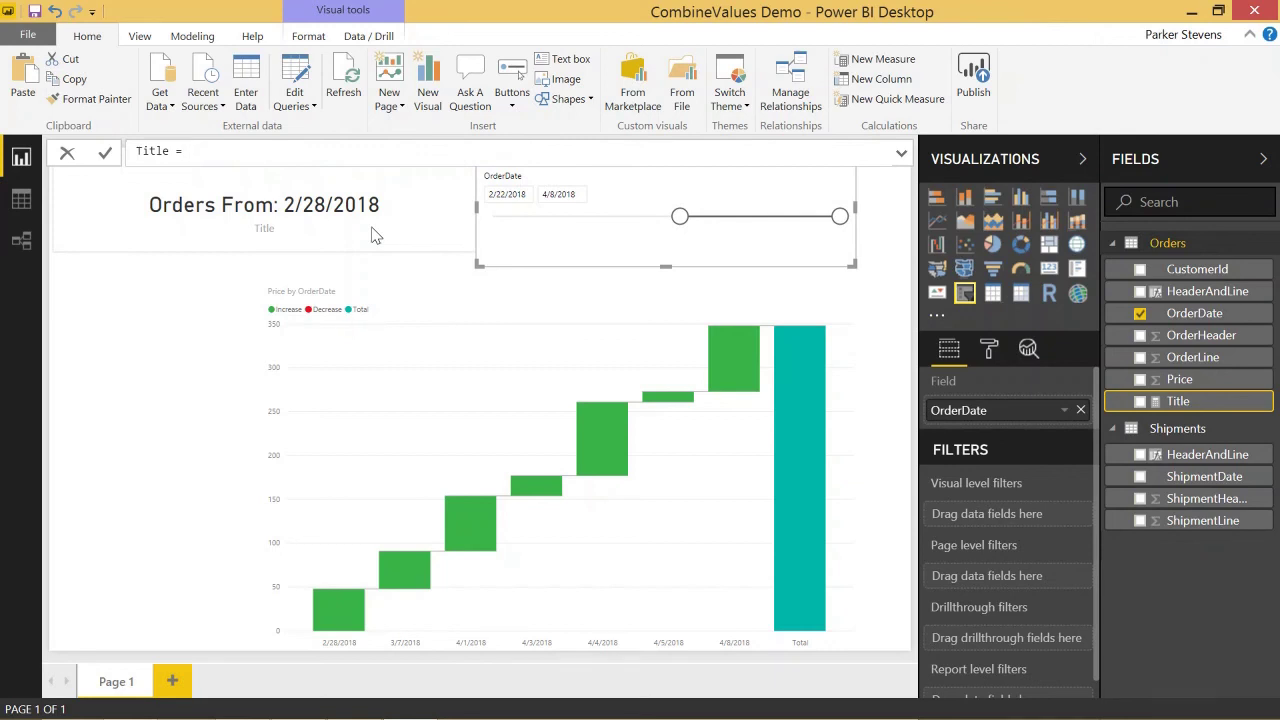
pyautogui.write('Com')
pyautogui.press('Down')
pyautogui.press('Down')
pyautogui.press('Tab')
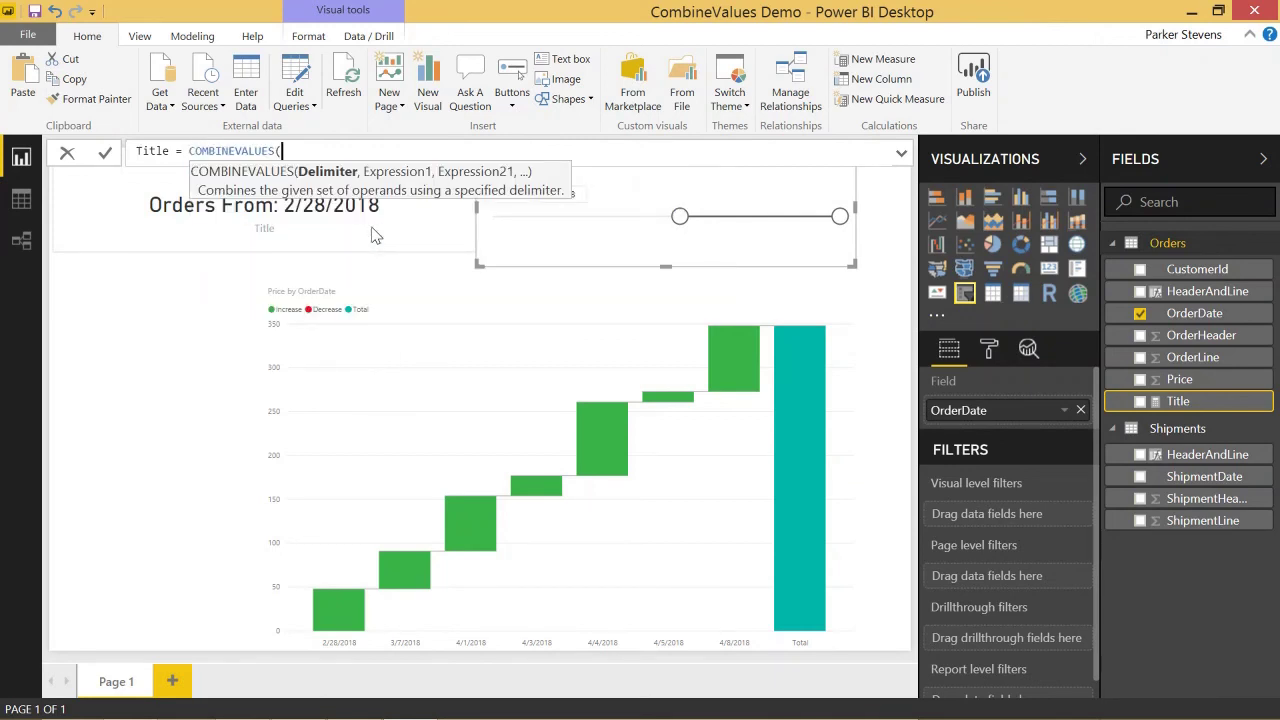
pyautogui.write('": "')
# - Add "Orders From" and FIRSTDATE(Orders[OrderDate]) as the arguments and commit the measure
pyautogui.write(',')
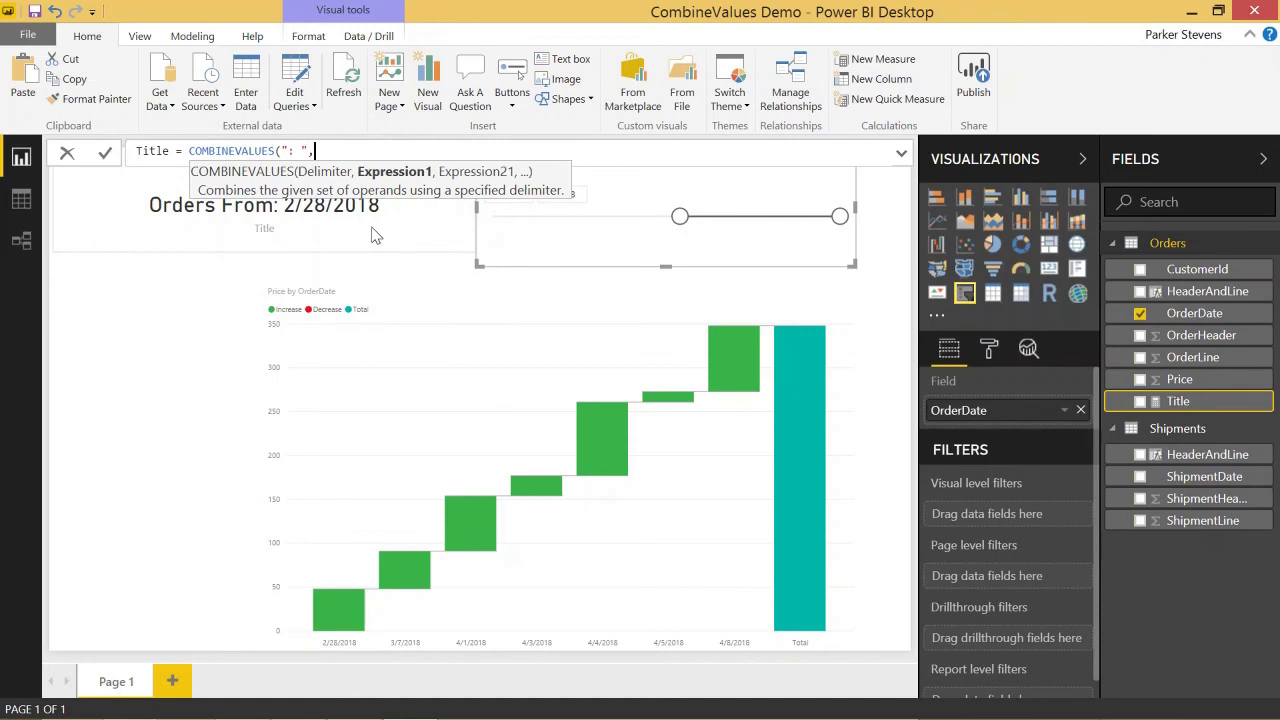
pyautogui.write(' "Order')
pyautogui.press('BackSpace')
pyautogui.press('BackSpace')
pyautogui.press('BackSpace')
pyautogui.press('BackSpace')
pyautogui.write('rders From", ')
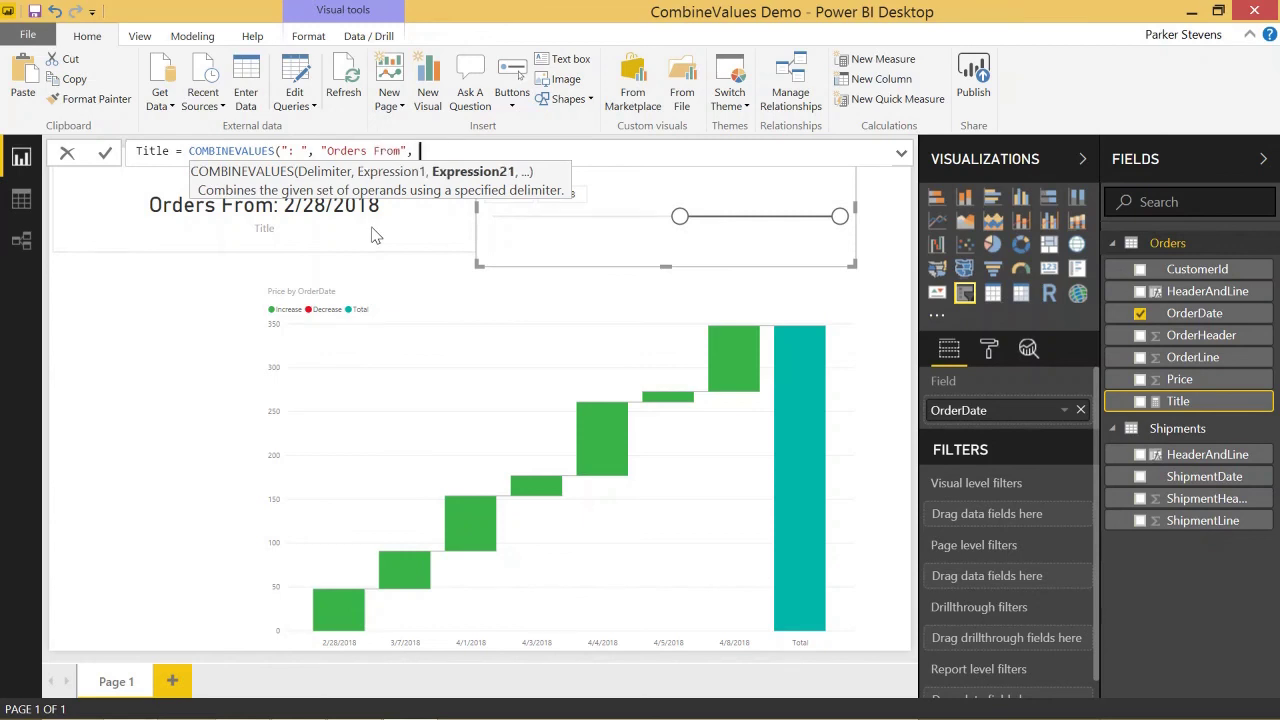
pyautogui.write('fir')
pyautogui.press('Tab')
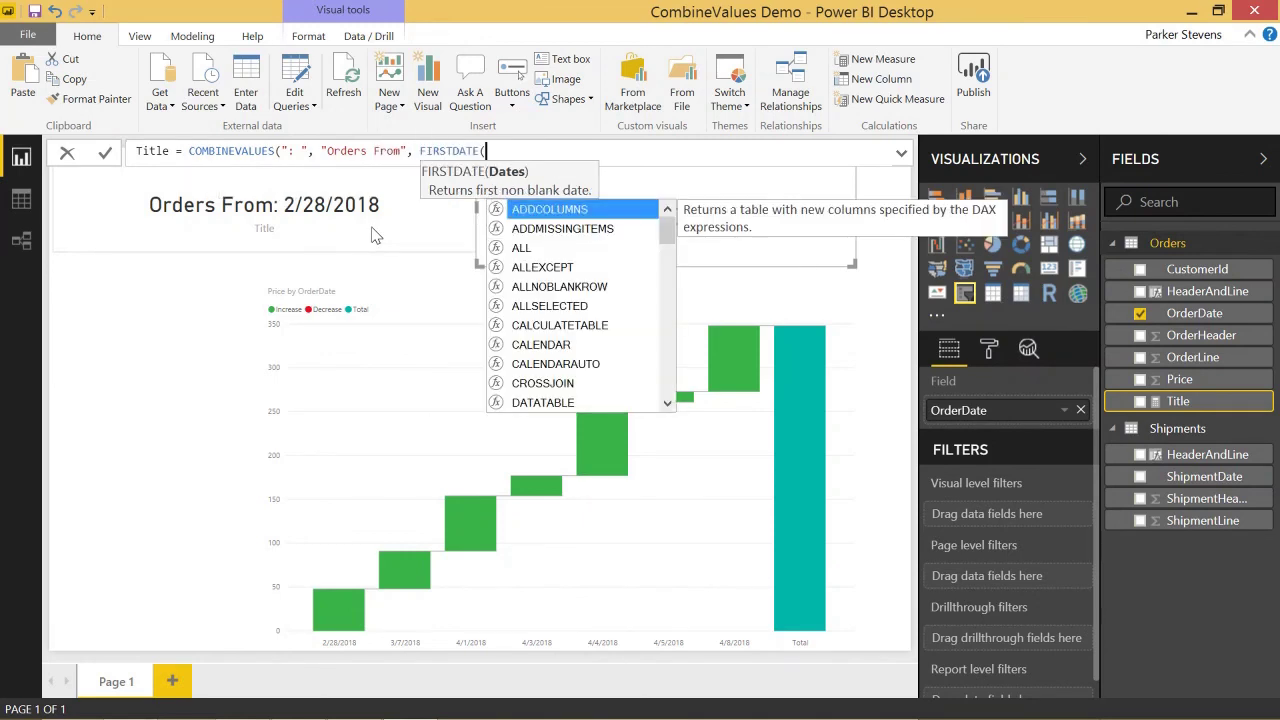
pyautogui.write('or')
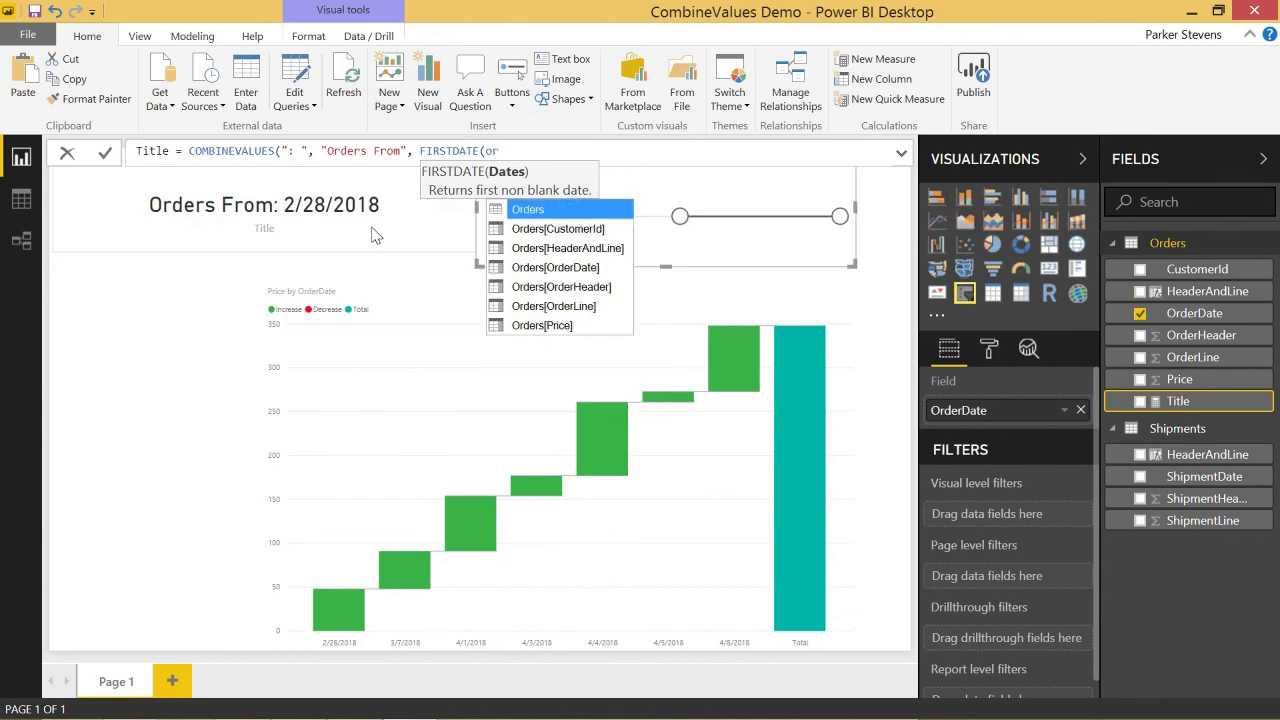
pyautogui.press('Down')
pyautogui.press('Down')
pyautogui.press('Down')
pyautogui.press('Tab')
pyautogui.write('))')
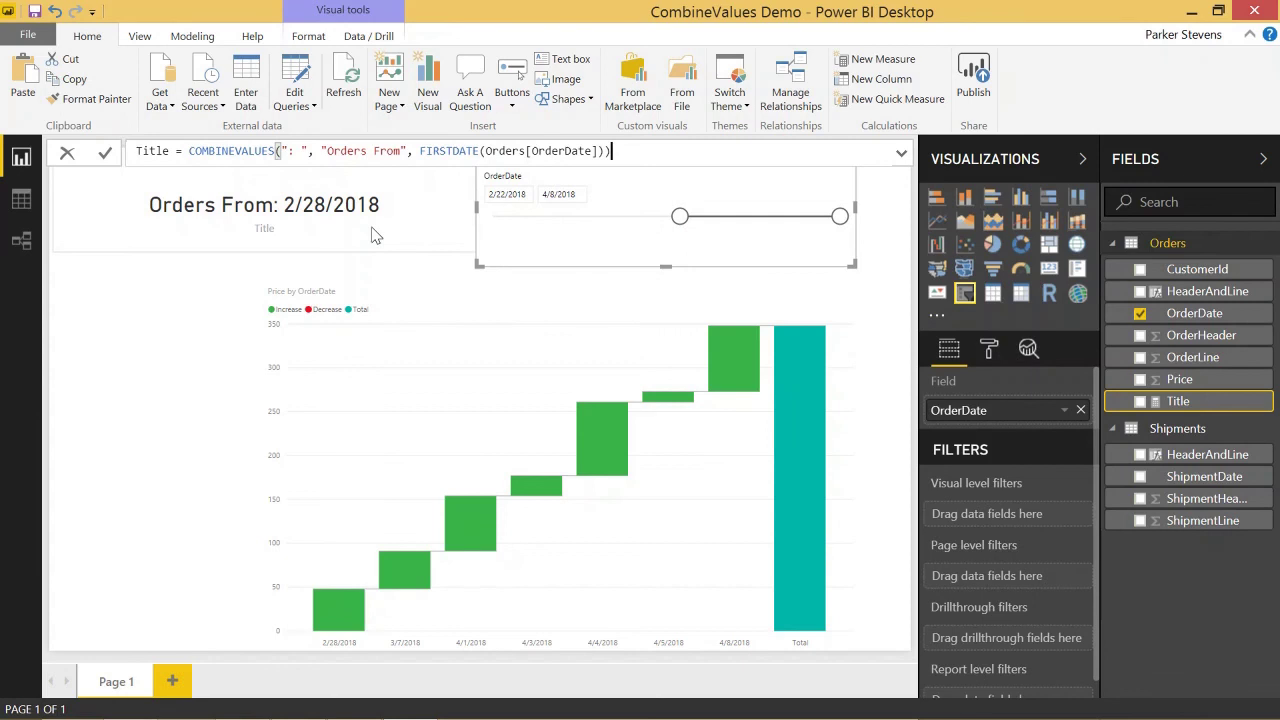
pyautogui.press('Return')
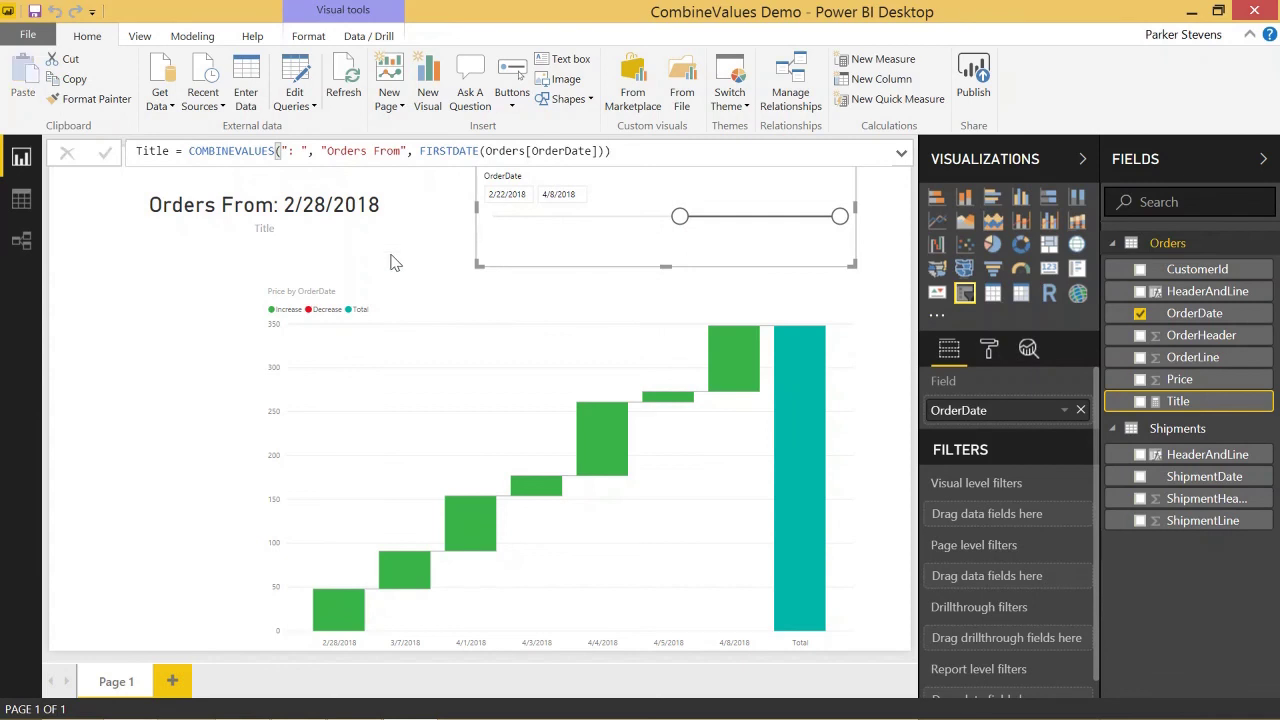
# - Move the OrderDate slicer's start date to 3/8/2018
pyautogui.moveTo(680, 217); pyautogui.dragTo(731, 217)
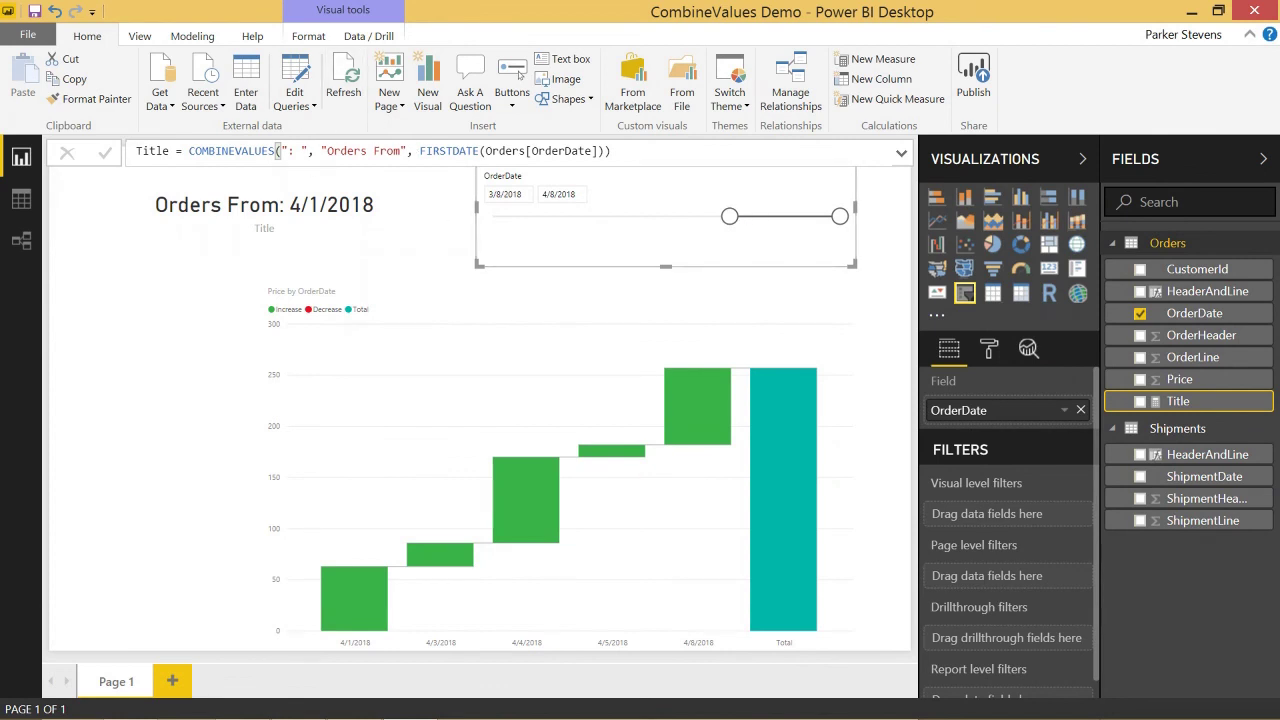